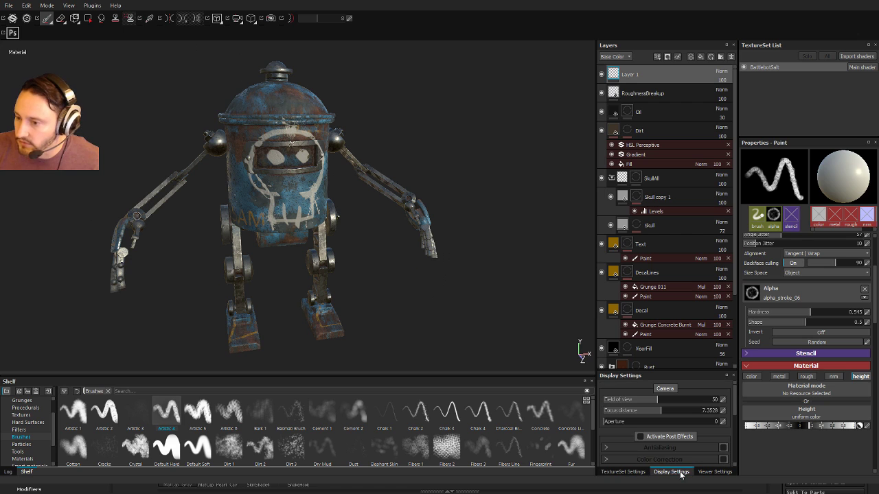
Step: Activate the post effects and enable color correction, keeping its contrast at 1
scroll(737, 403, "down", 3)
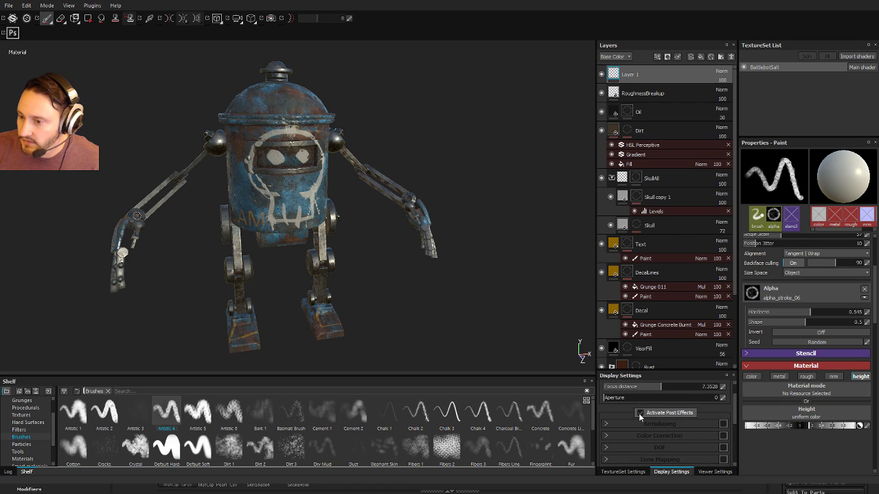
left_click(640, 414)
scroll(735, 427, "down", 2)
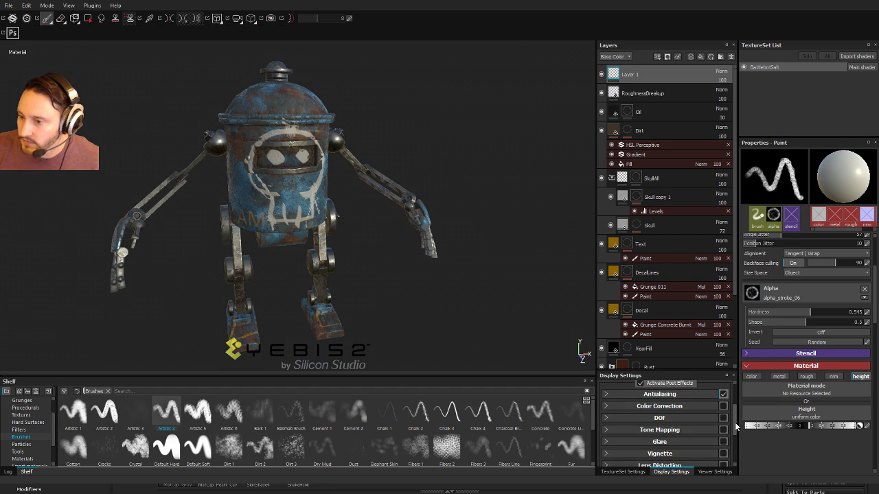
scroll(735, 427, "down", 1)
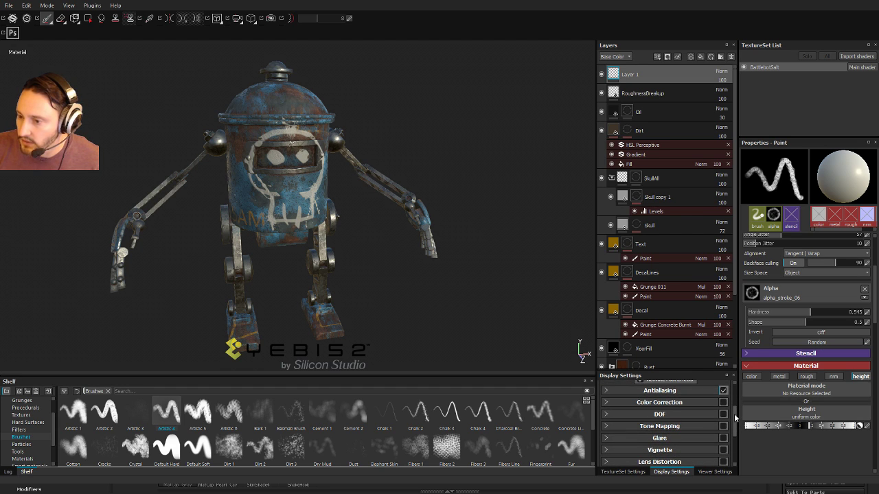
left_click(659, 404)
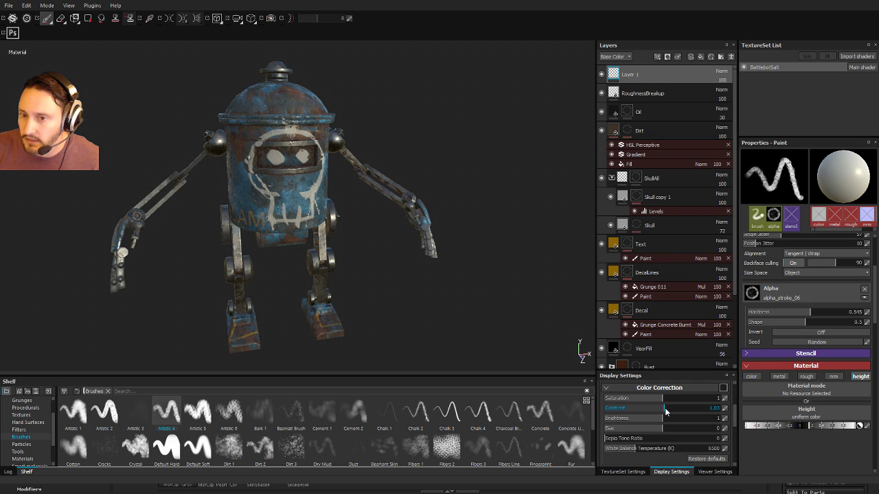
left_click_drag(667, 410, 663, 410)
left_click(723, 387)
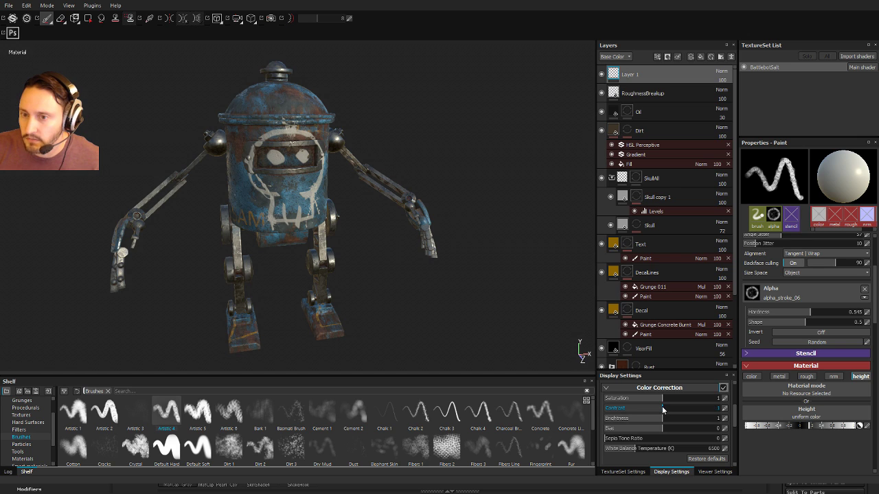
Step: Enable viewport shadows with Intensive computation and set their opacity to 79
left_click_drag(735, 416, 734, 453)
left_click_drag(343, 275, 389, 274, "alt")
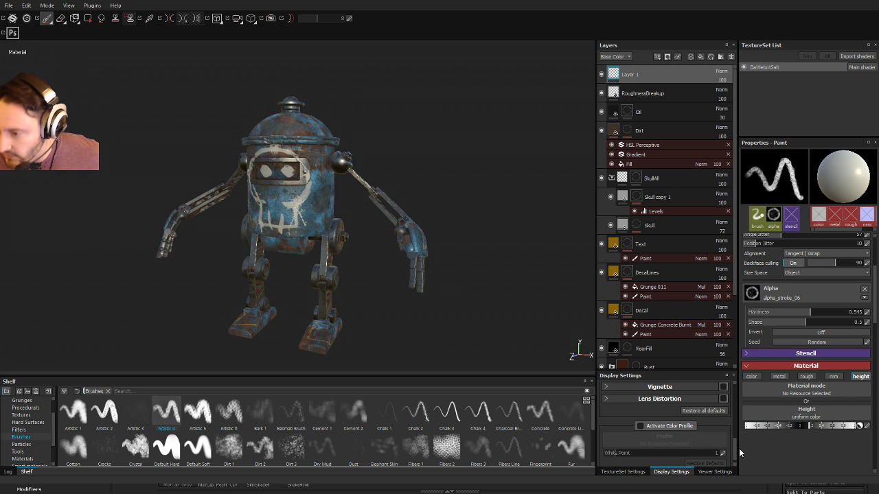
left_click_drag(734, 450, 733, 427)
left_click(715, 472)
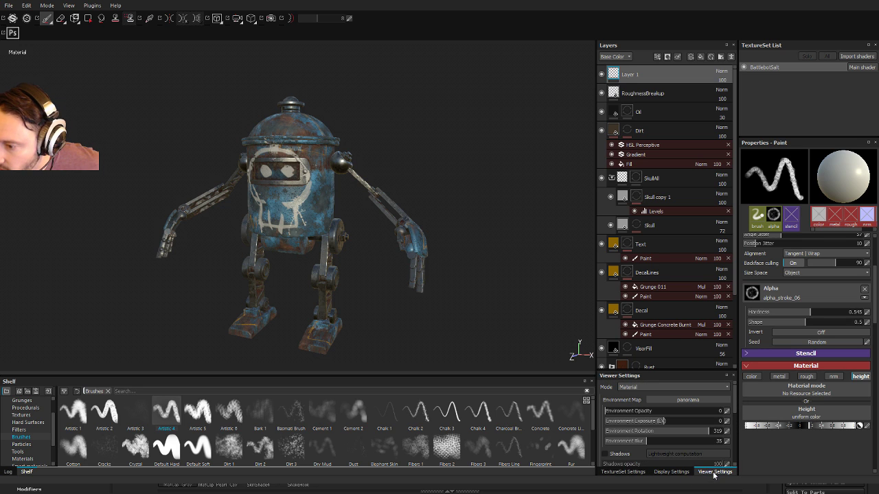
left_click(606, 454)
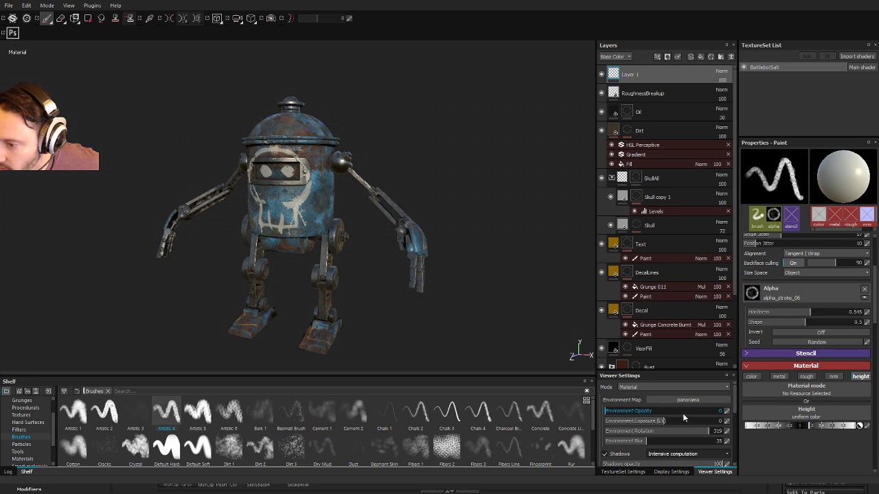
left_click_drag(733, 410, 697, 420)
left_click(704, 420)
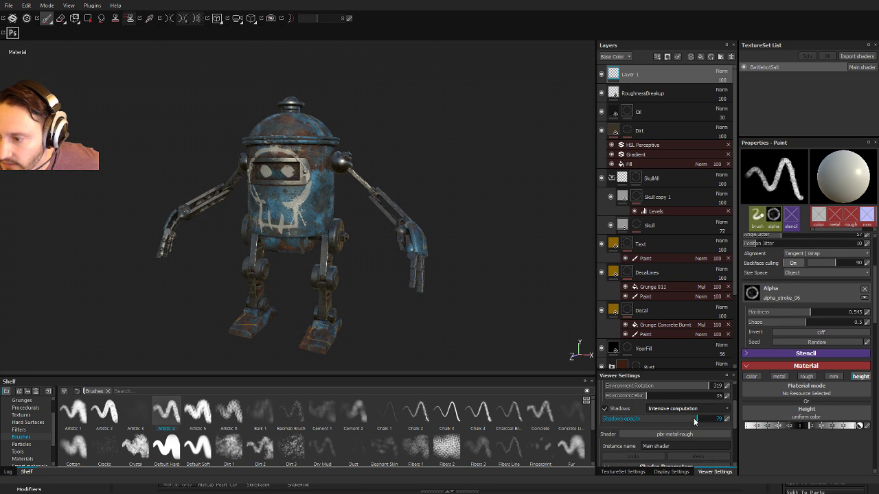
Step: Rotate the environment lighting and examine the shadows on the robot from several angles
right_click_drag(412, 296, 507, 313, "shift")
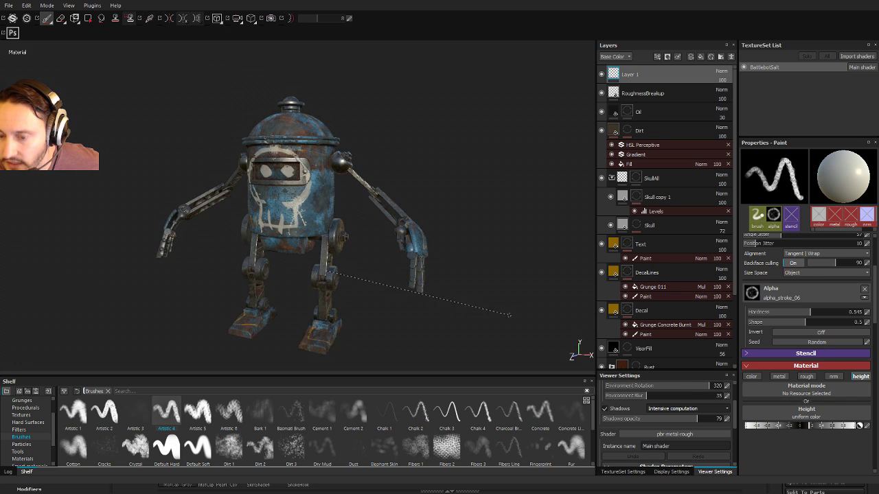
left_click_drag(514, 318, 492, 320, "alt")
right_click_drag(492, 320, 508, 272, "alt")
left_click_drag(508, 272, 524, 329, "alt")
middle_click_drag(524, 329, 545, 316, "alt")
right_click_drag(544, 316, 553, 318, "alt")
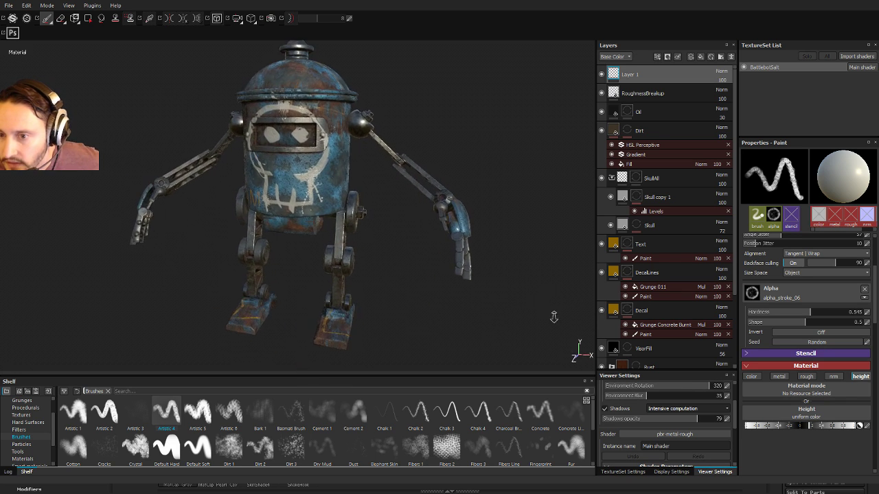
Step: Set the shader's common quality parameter to High (64 spp)
scroll(724, 447, "down", 1)
scroll(723, 448, "down", 1)
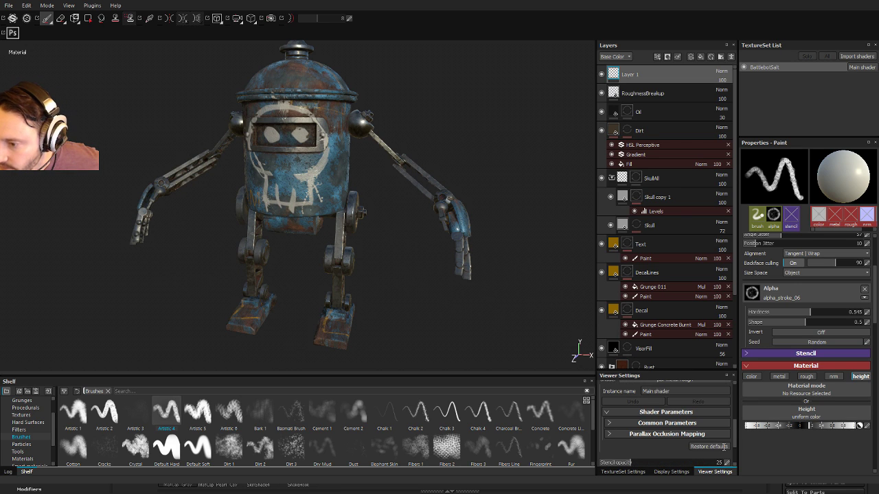
left_click(610, 424)
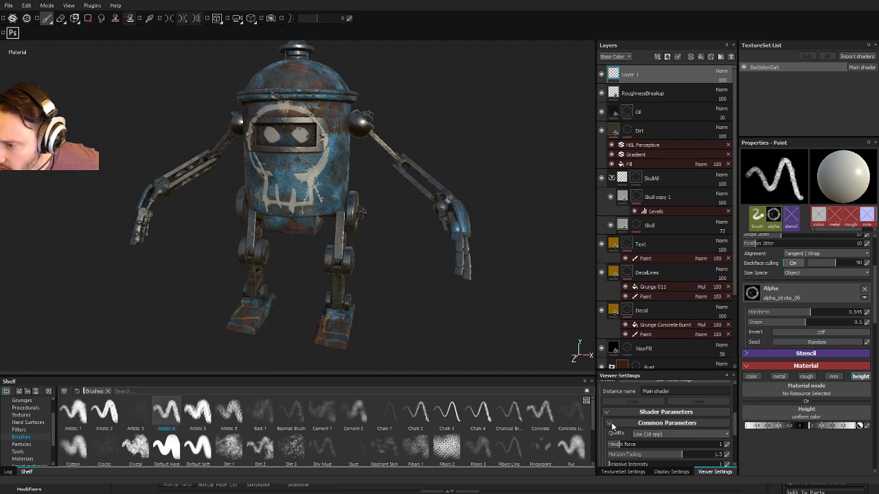
scroll(611, 427, "down", 1)
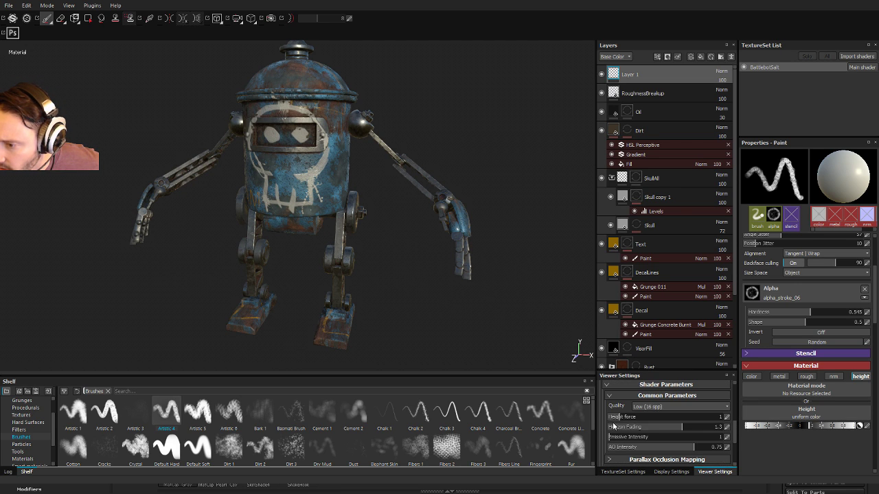
left_click(654, 434)
Step: Rotate the environment lighting to 333 while checking the robot's shading and shadows from several angles
left_click_drag(441, 264, 410, 254, "alt")
right_click_drag(410, 254, 412, 254, "alt")
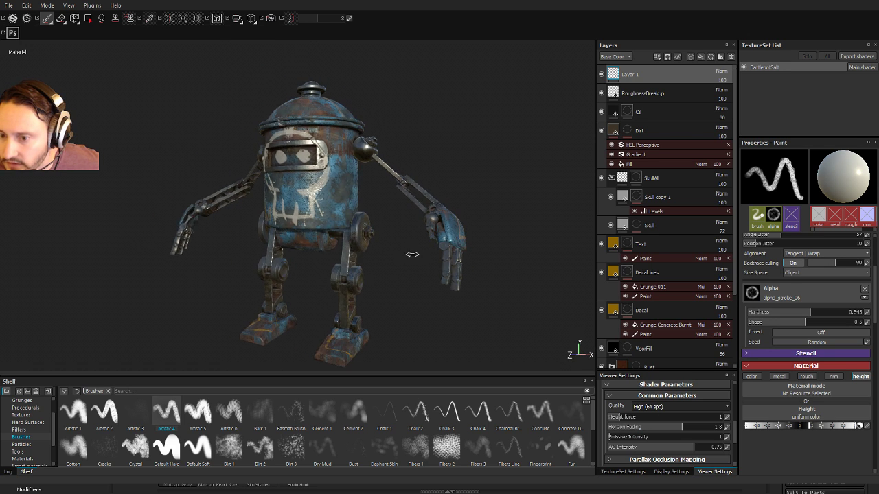
left_click_drag(412, 254, 516, 281, "alt")
right_click_drag(516, 281, 556, 288, "alt")
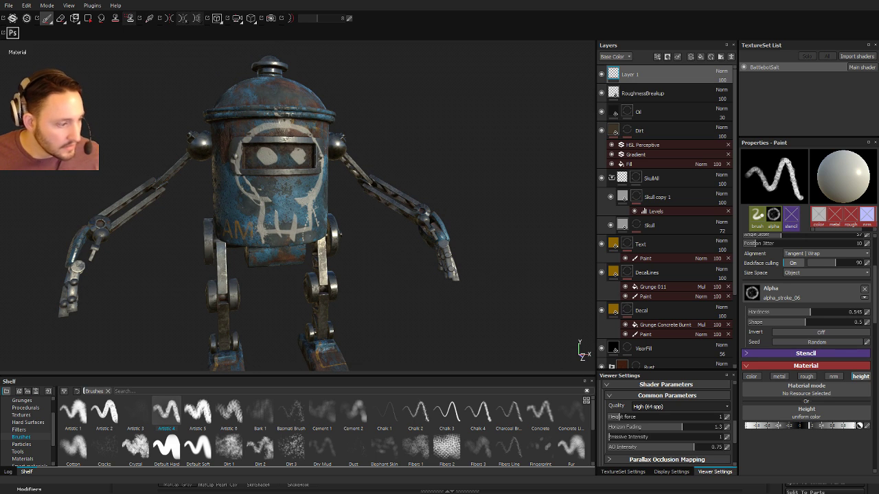
right_click_drag(453, 180, 429, 171, "alt")
middle_click_drag(439, 191, 423, 173, "alt")
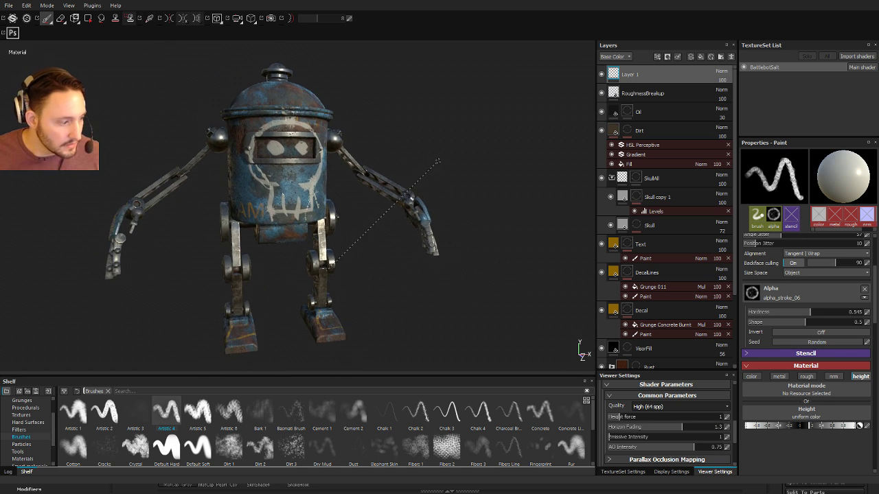
mouse_move(443, 161)
right_mouse_down("shift")
mouse_move(465, 152)
mouse_move(426, 144)
mouse_move(402, 154)
right_mouse_up("shift")
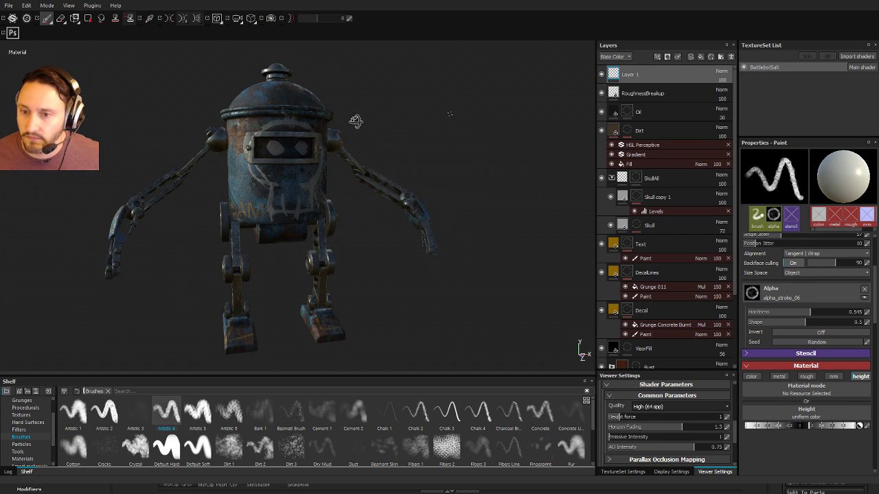
left_click_drag(355, 122, 317, 114, "alt")
right_click_drag(318, 114, 364, 147, "alt")
right_click_drag(374, 158, 442, 154, "shift")
left_click_drag(416, 142, 442, 130, "alt")
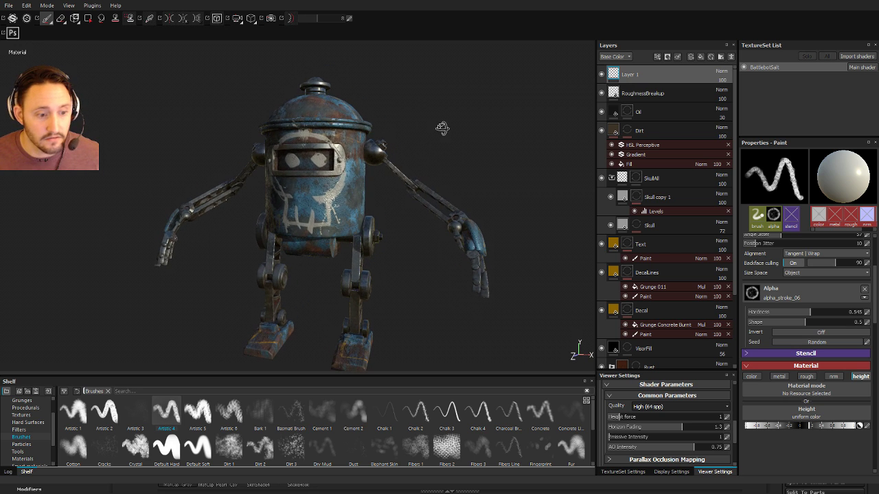
right_click_drag(442, 129, 479, 140, "alt")
left_click_drag(478, 139, 452, 131, "alt")
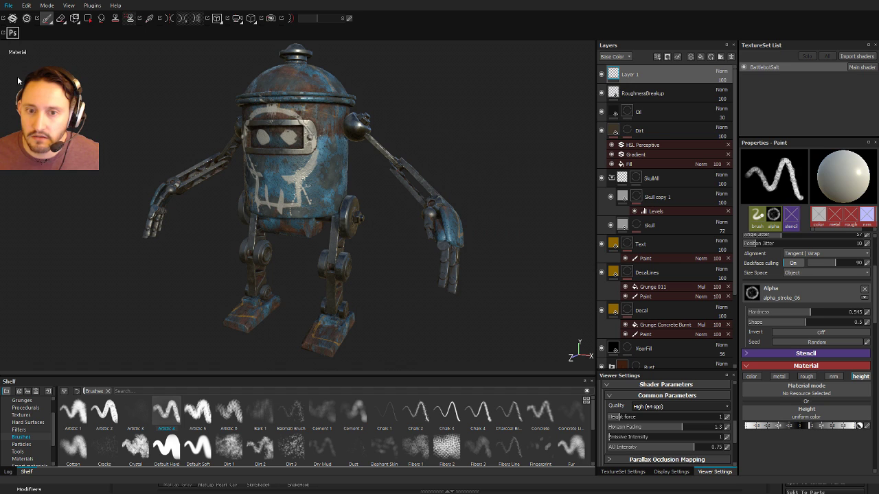
Step: Rename the topmost layer, Layer 1, to Weld
double_click(630, 74)
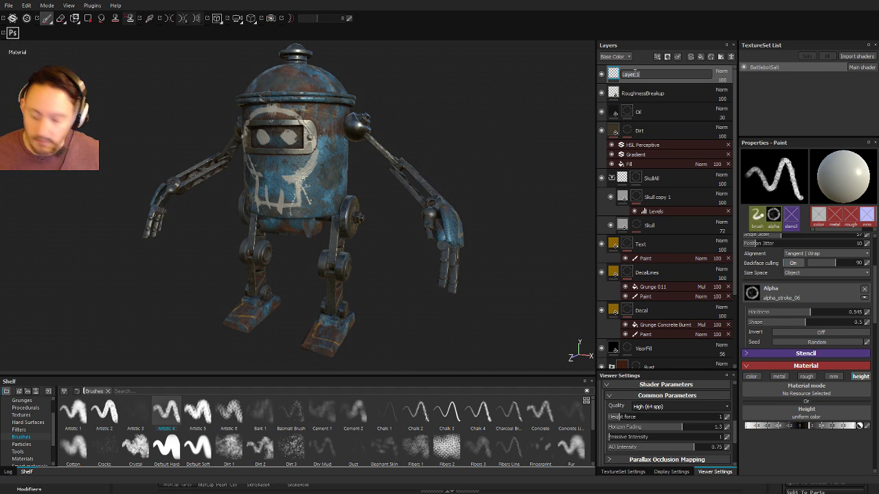
type("Weld")
key("Return")
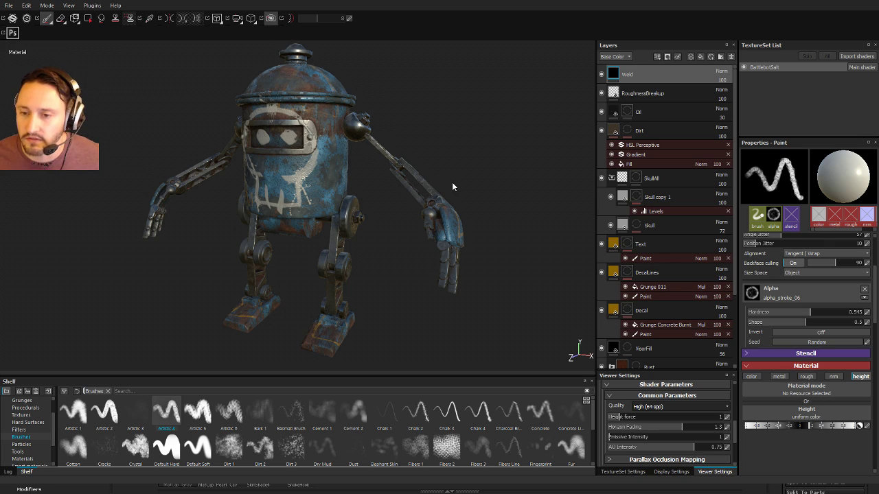
Step: Switch to Iray rendering mode and orbit the camera around to the robot's front
key("F10")
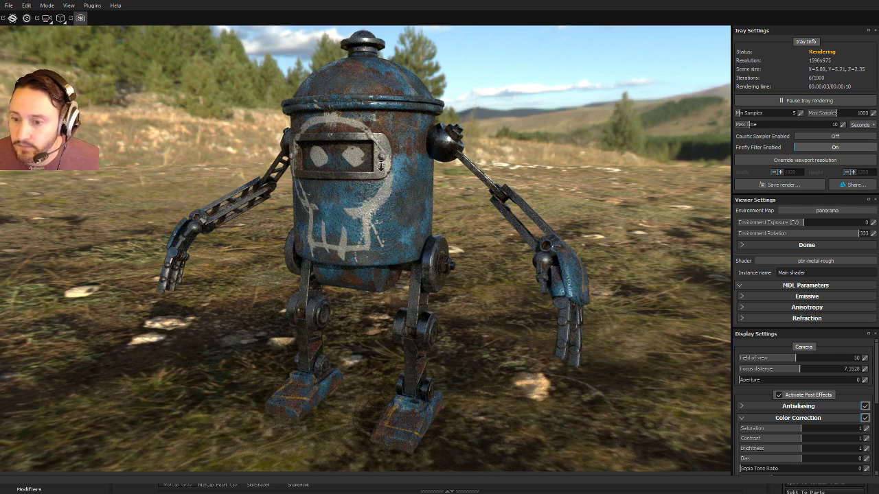
left_click_drag(381, 166, 386, 172, "alt")
left_click_drag(508, 173, 612, 188, "alt")
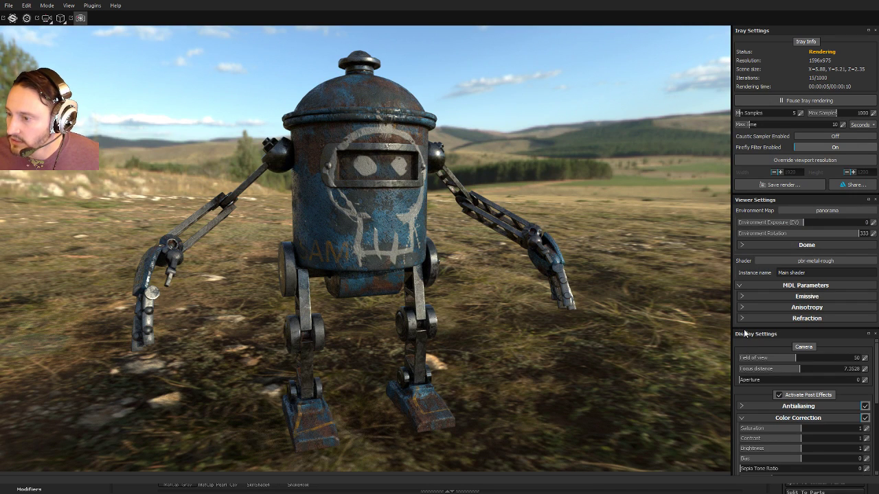
Step: Enable the dome's clear color and make it dark gray, with the ground kept on
left_click(742, 245)
scroll(742, 245, "down", 1)
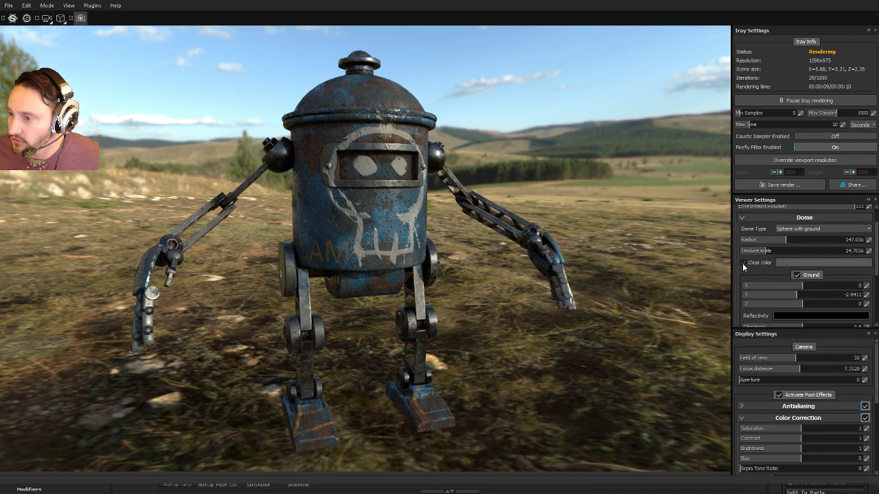
left_click(816, 276)
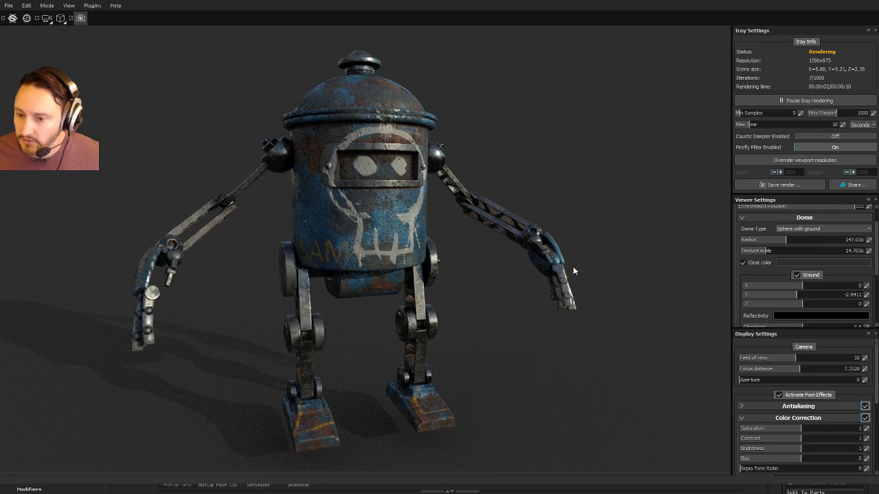
Step: Try raising the dome's ground plane toward the robot's feet by setting its Y position to -2.5
middle_click_drag(618, 320, 599, 264, "alt")
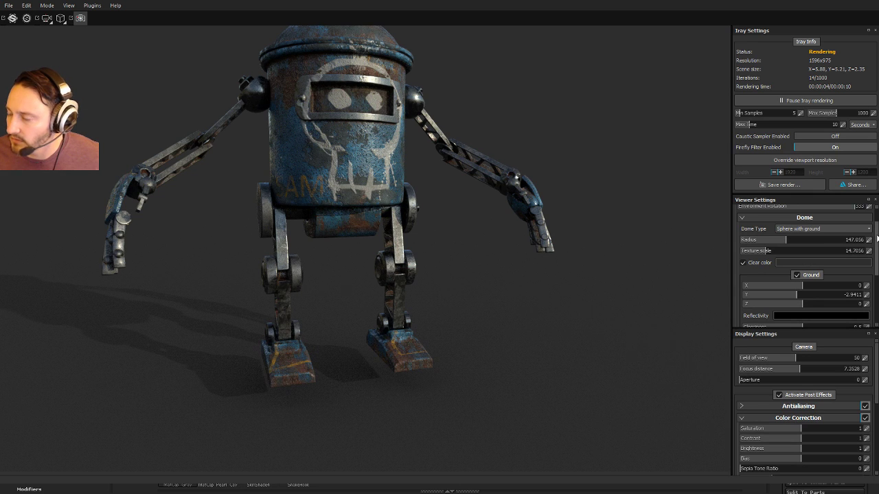
scroll(877, 237, "down", 1)
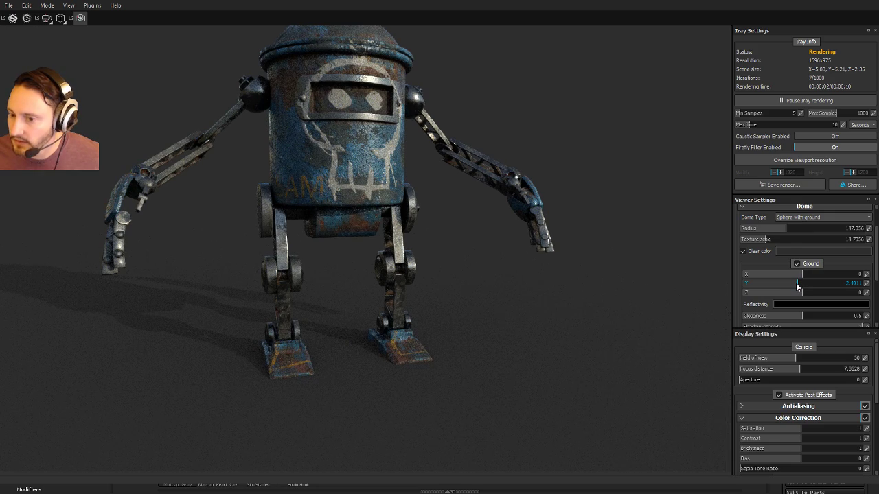
scroll(797, 284, "down", 1)
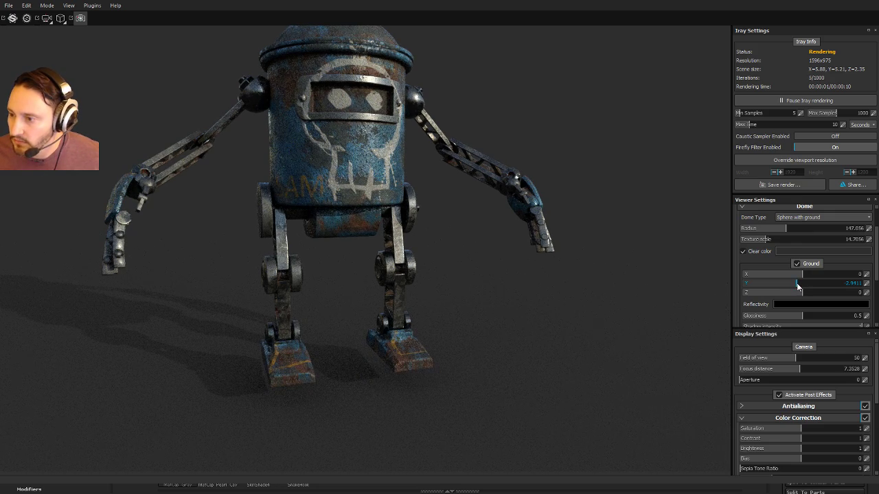
scroll(797, 283, "up", 1)
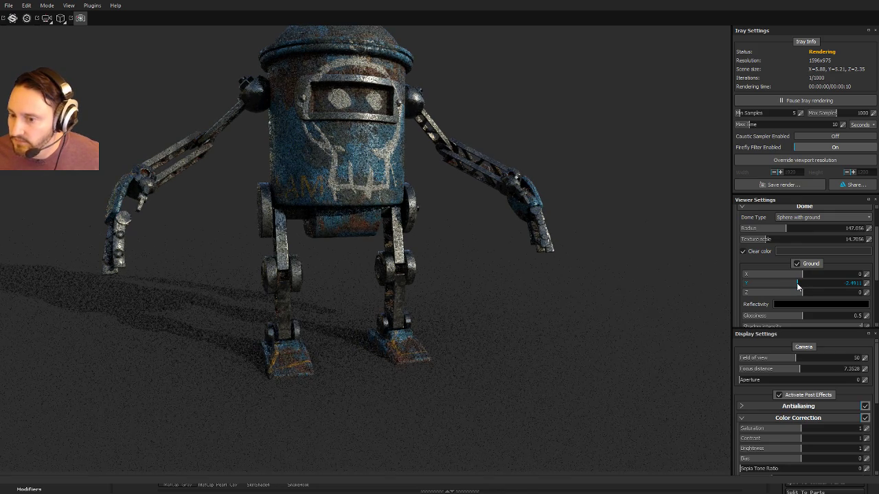
left_click(868, 287)
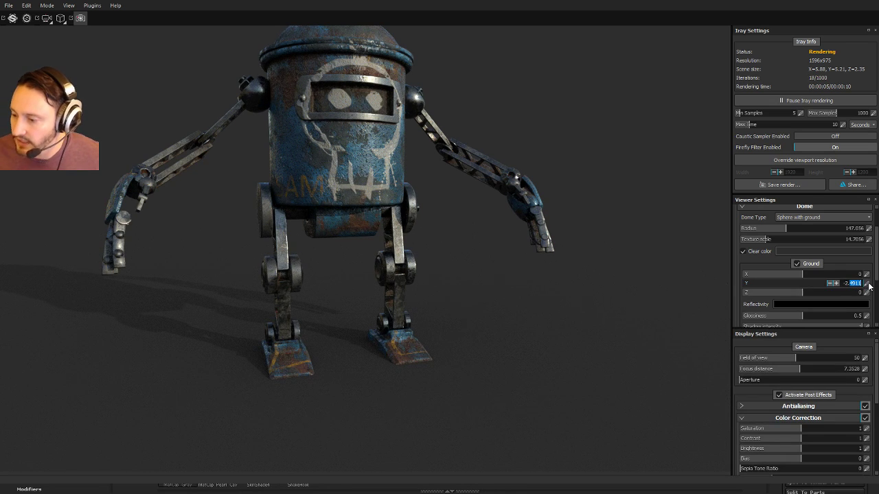
type("-2.5")
key("Return")
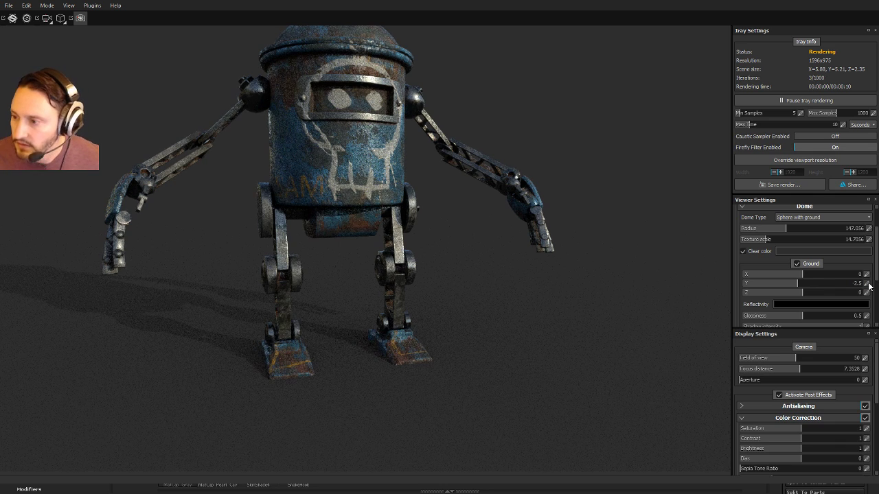
Step: Set the ground plane's Y position to -2.75
left_click(867, 283)
type("-2.75")
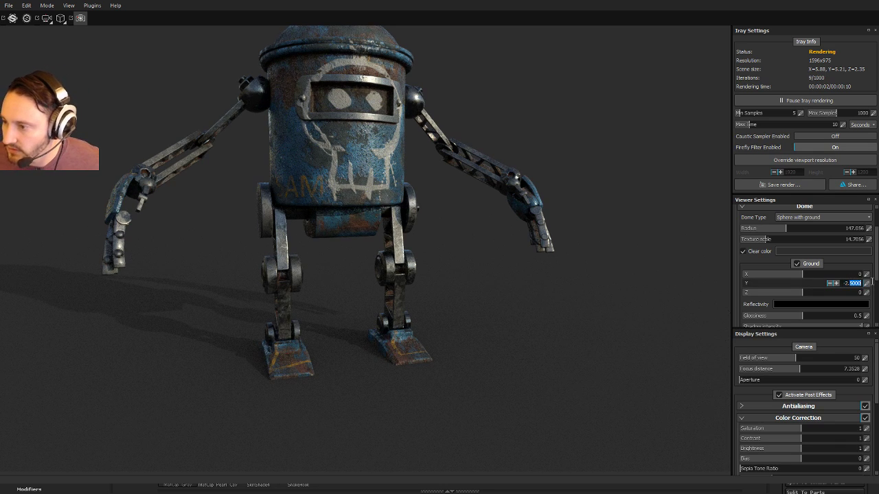
key("Return")
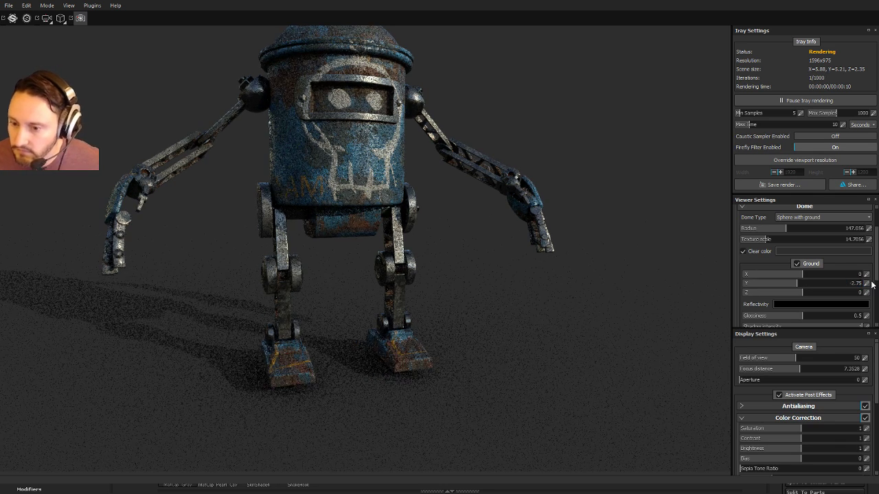
Step: Try Y positions of -2.67 and -2.685 for the dome's ground plane
left_click(867, 284)
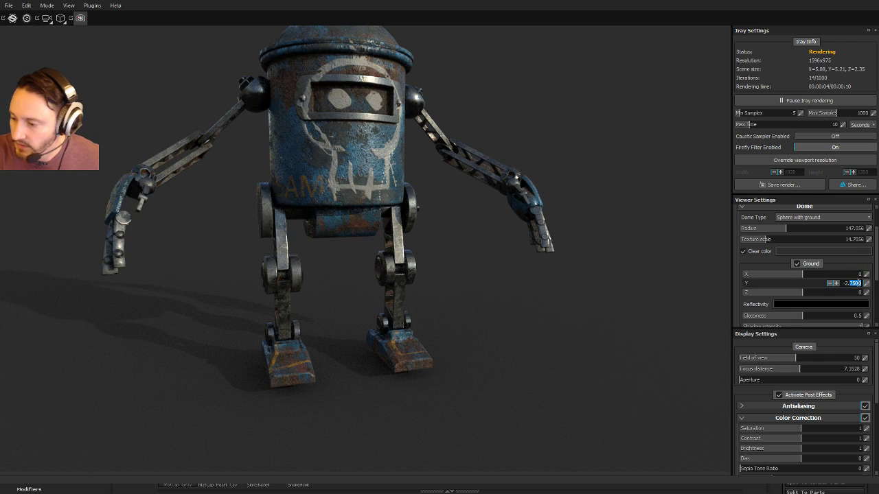
type("-2.6")
key("Return")
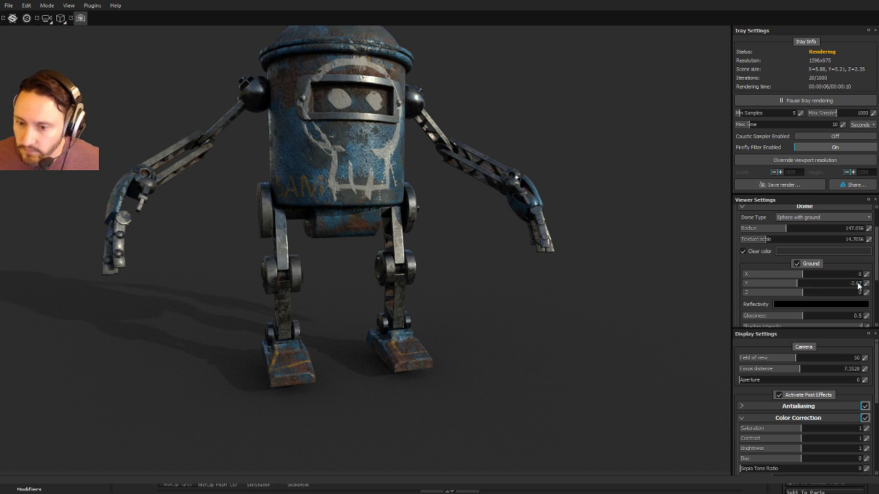
left_click(866, 285)
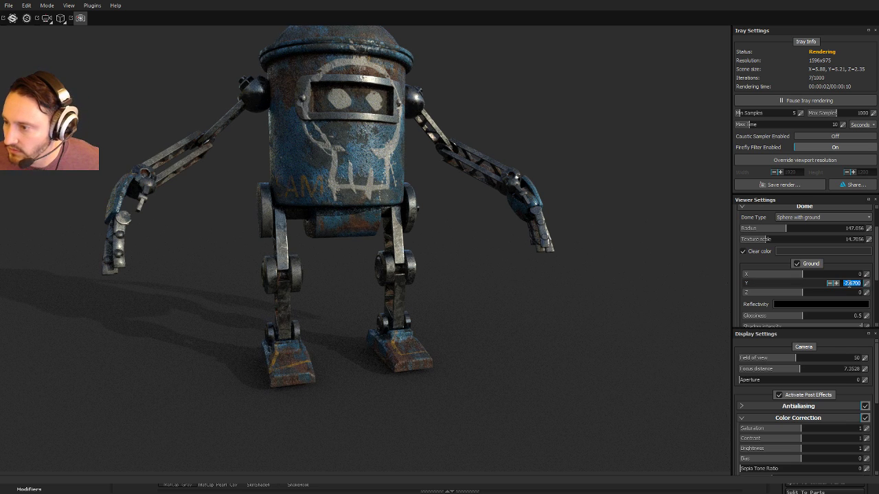
left_click_drag(852, 284, 864, 283)
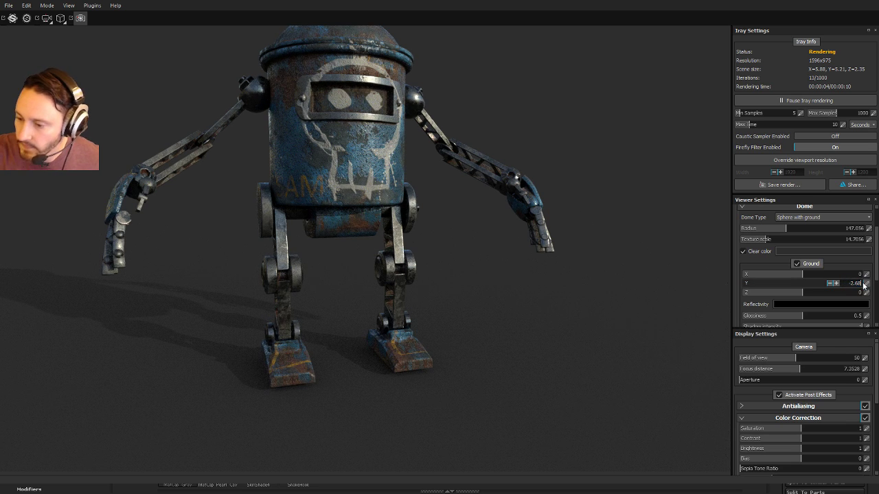
key("Return")
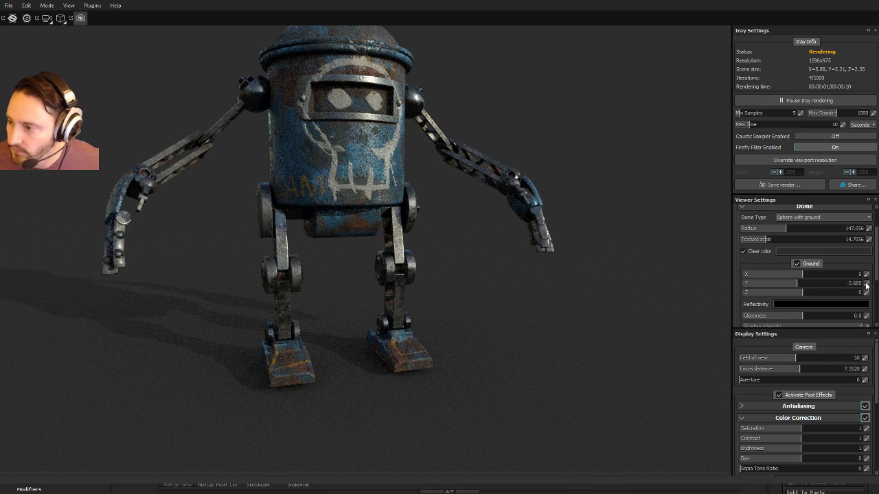
Step: Try Y positions of -2.7 and -2.5 for the dome's ground plane
left_click(867, 284)
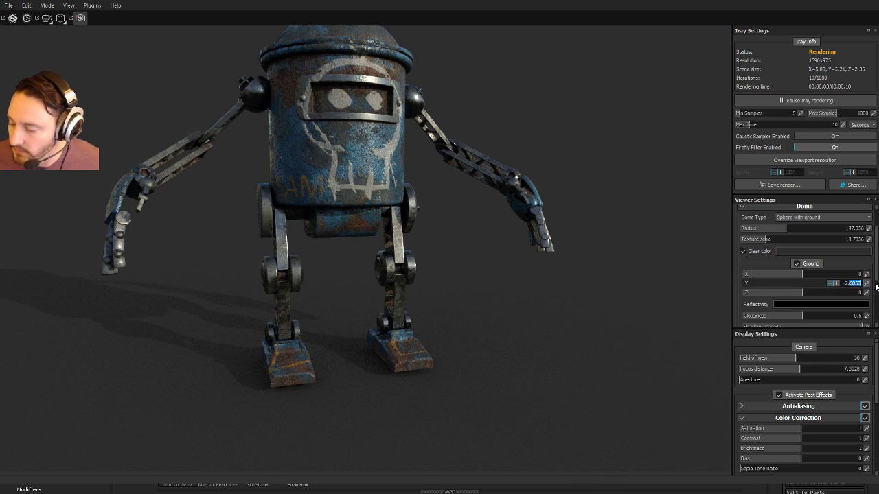
type("-2.7")
key("Return")
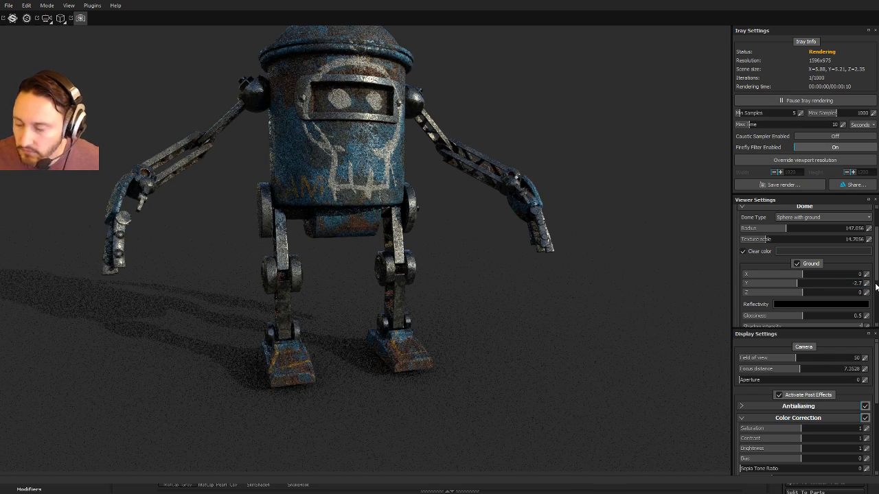
left_click(866, 283)
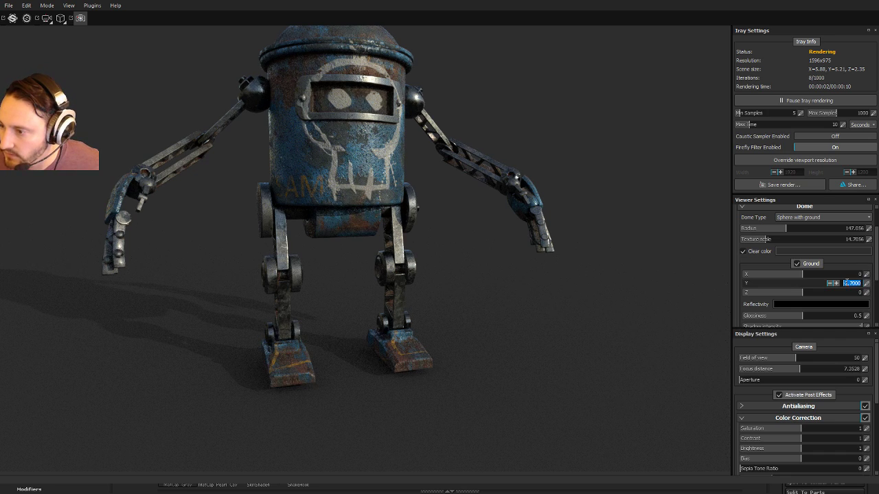
type("-2.5")
key("Return")
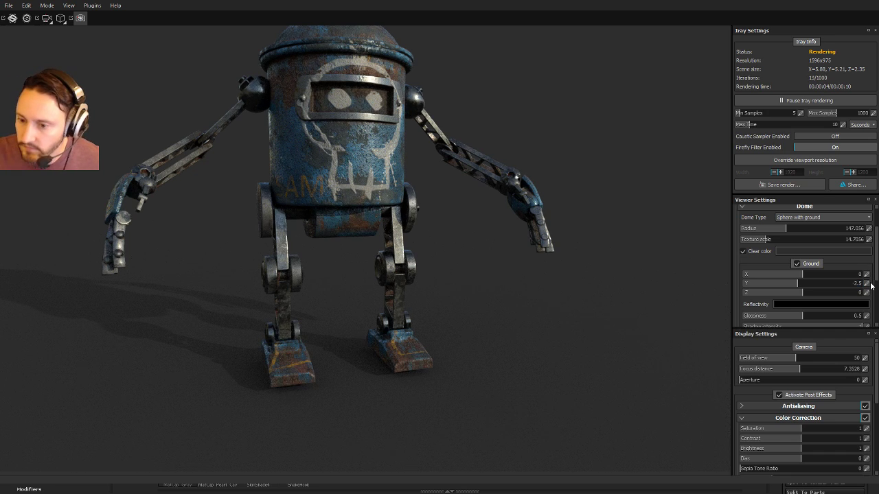
Step: Set the dome's ground plane Y position to -2.6
left_click(867, 283)
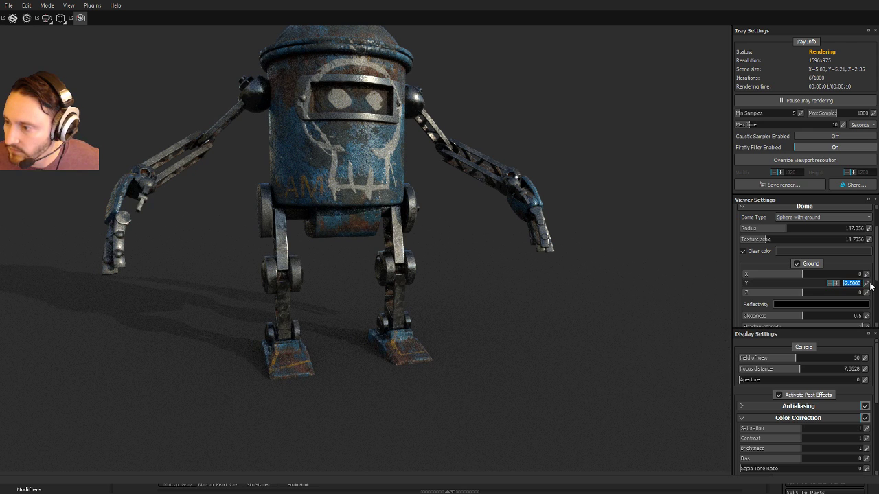
left_click_drag(850, 282, 873, 287)
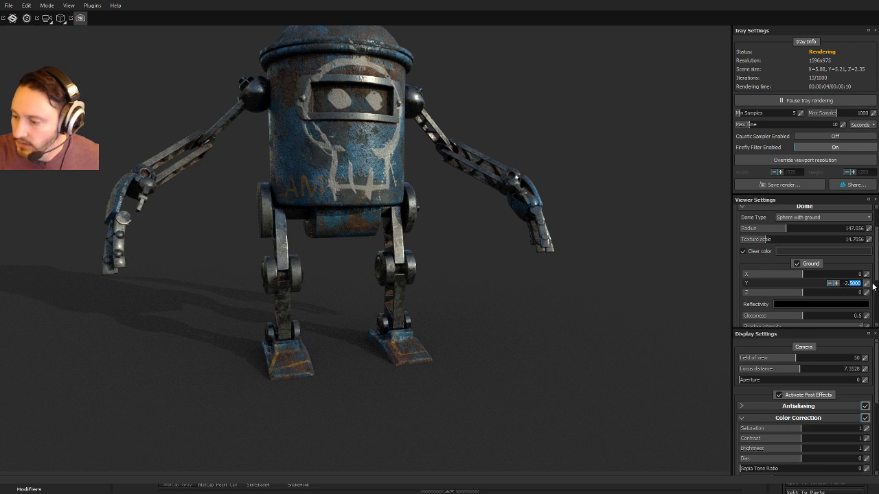
type("6")
key("Return")
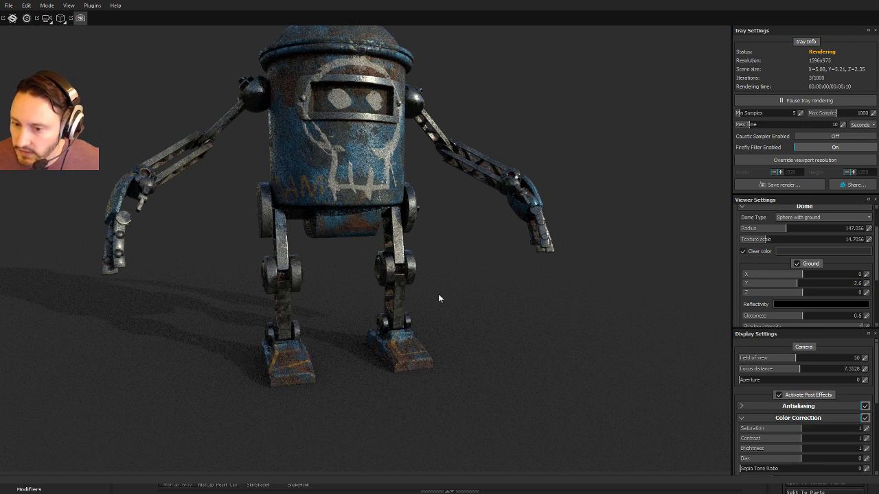
Step: Frame the whole robot from the front and rotate the environment lighting so its shadow falls closer behind it
left_click_drag(444, 261, 576, 210, "alt")
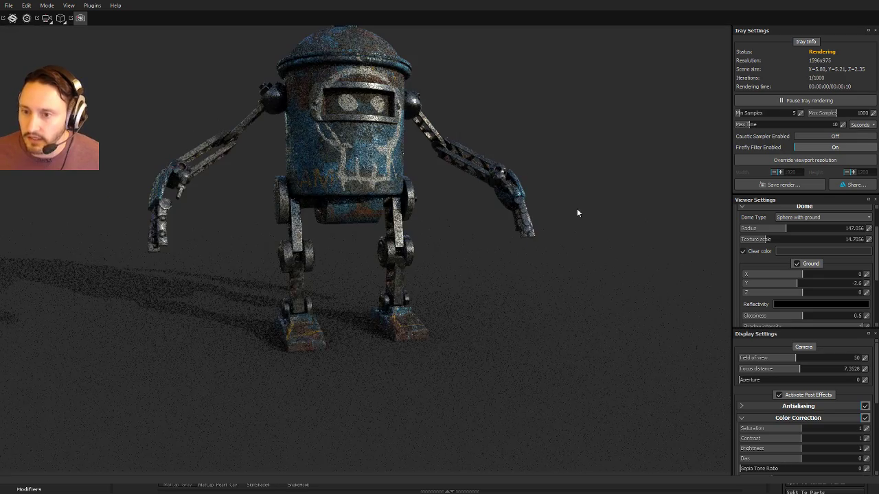
left_click_drag(599, 284, 607, 263, "alt")
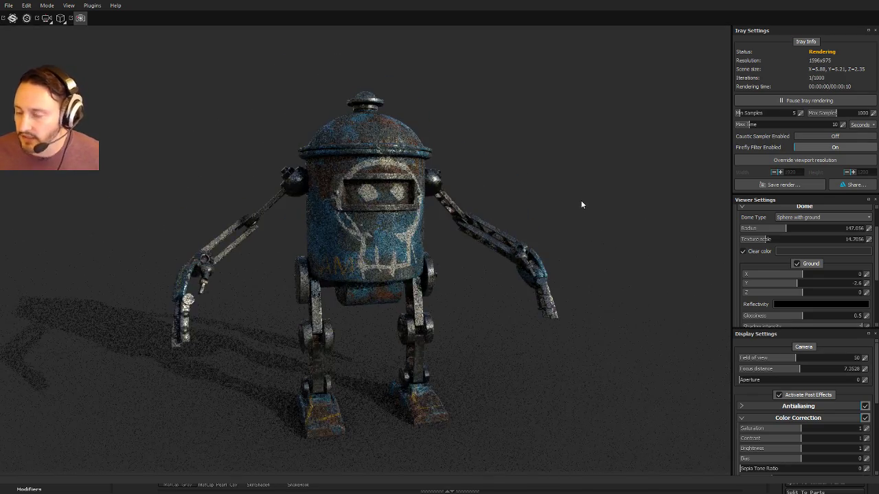
right_click_drag(583, 202, 611, 204, "shift")
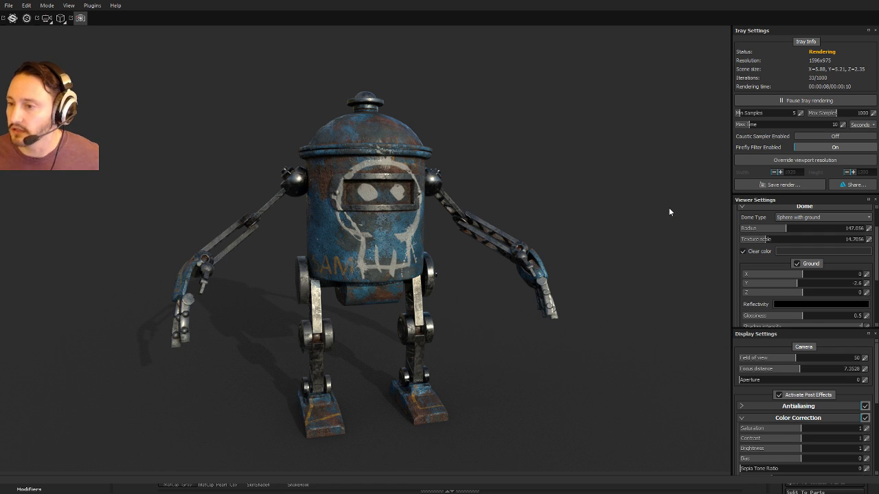
Step: Turn off the dome's clear color and change the environment map to tomoco_studio after trying bus_garage
left_click(744, 252)
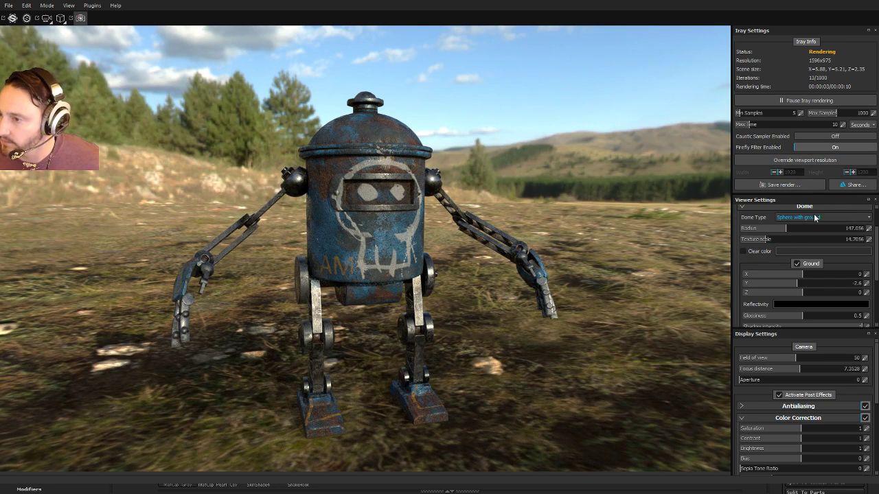
scroll(852, 217, "up", 2)
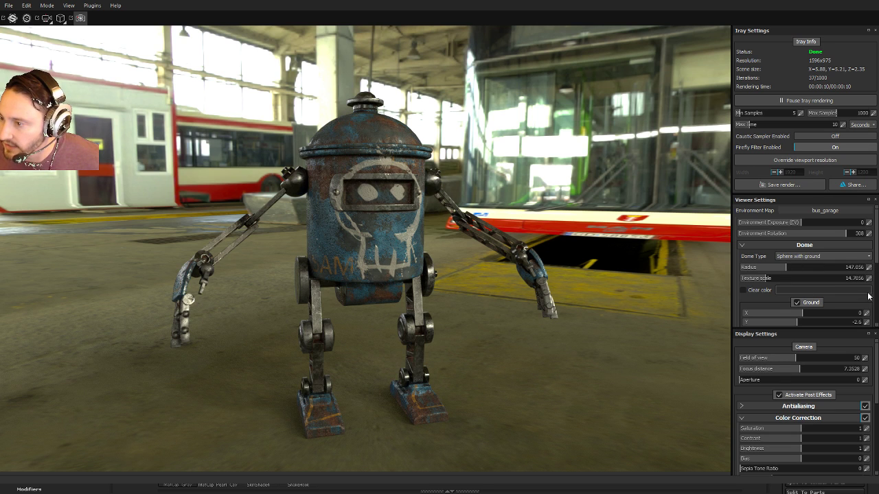
left_click(765, 321)
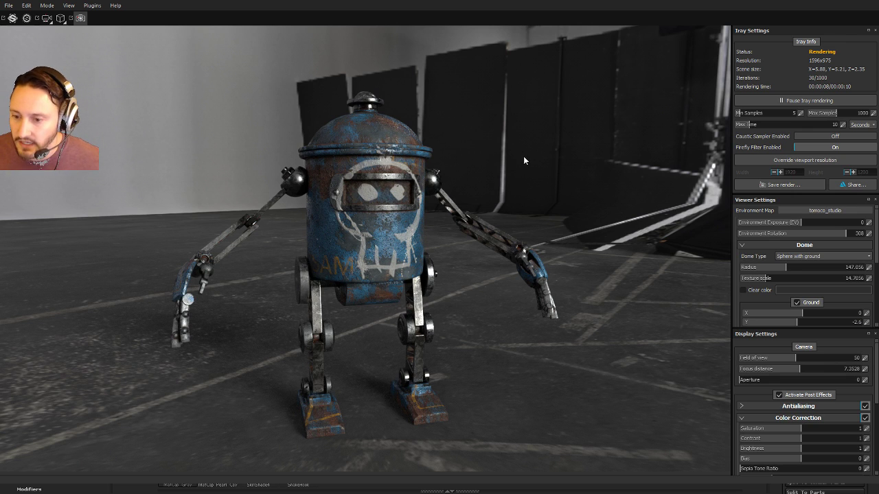
Step: Orbit around the robot to a slightly higher front view and turn the dome's clear color back on
left_click_drag(470, 131, 270, 169, "alt")
left_click_drag(547, 178, 556, 245, "alt")
left_click_drag(616, 253, 594, 201, "alt")
left_click(743, 289)
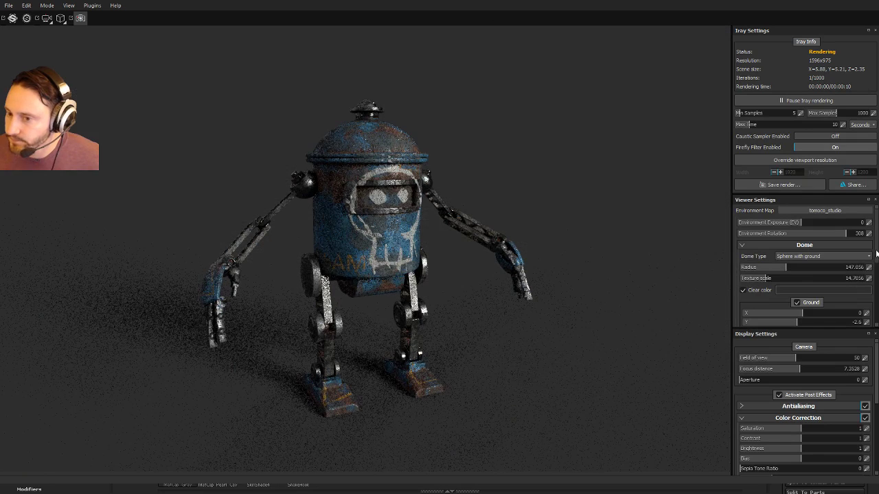
Step: Make the ground's reflectivity color light gray, set its glossiness to 0.95, and frame the robot's reflection
left_click_drag(877, 258, 876, 292)
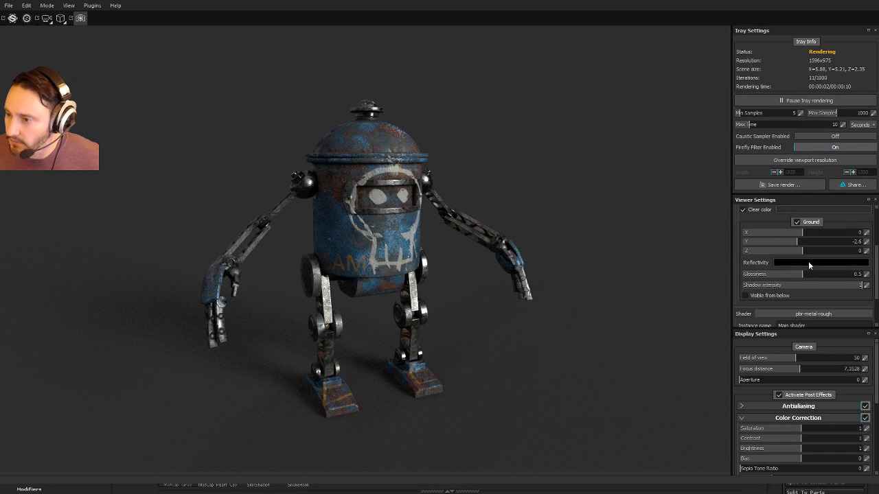
left_click(821, 263)
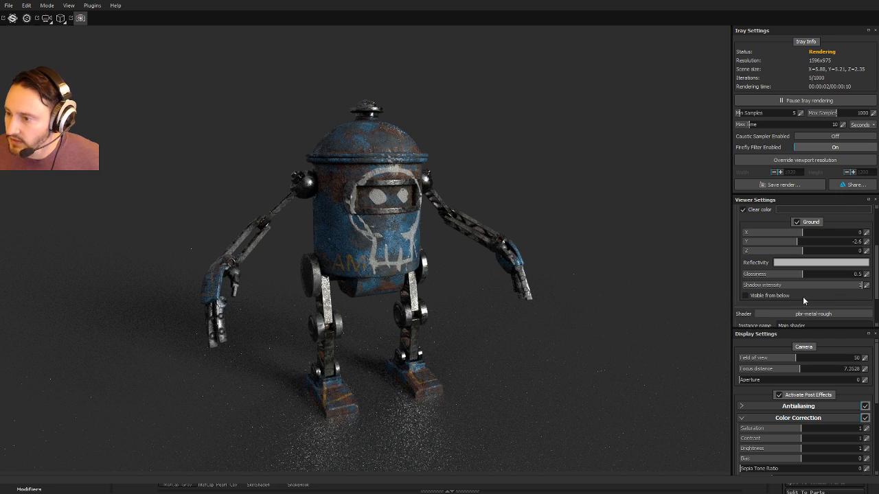
left_click(856, 274)
type("0.95")
key("Return")
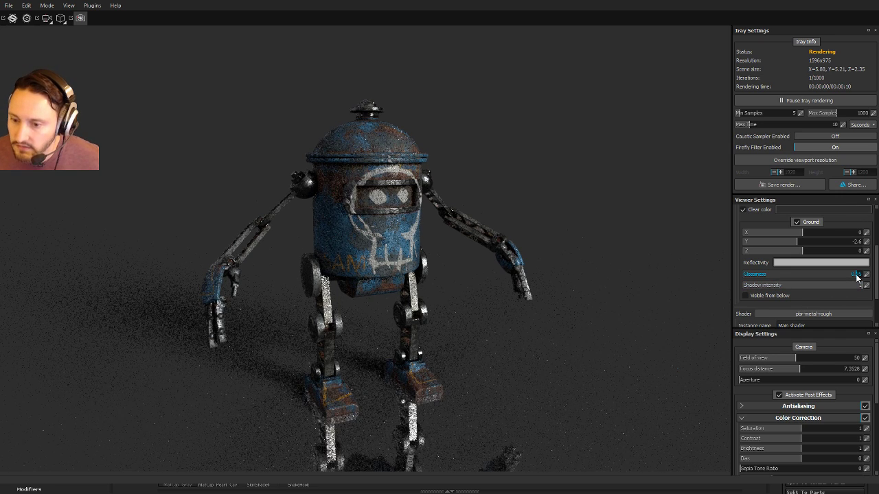
middle_click_drag(603, 238, 626, 279, "alt")
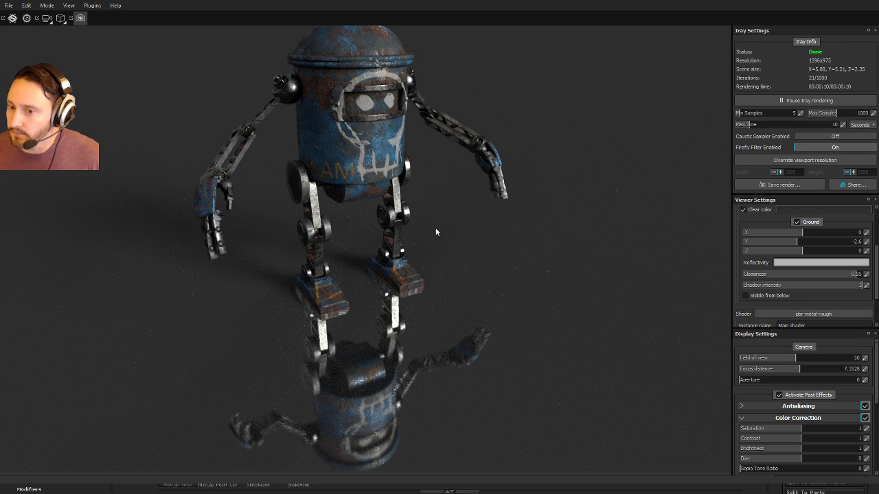
Step: Raise the Iray limits to 442 minimum samples, 3420 maximum samples and a maximum time of 123 seconds
left_click(756, 114)
left_click(850, 113)
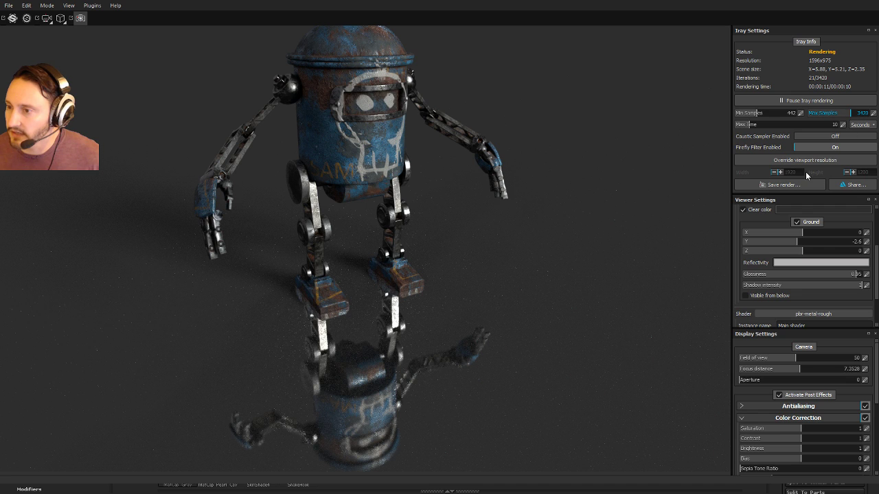
left_click(768, 125)
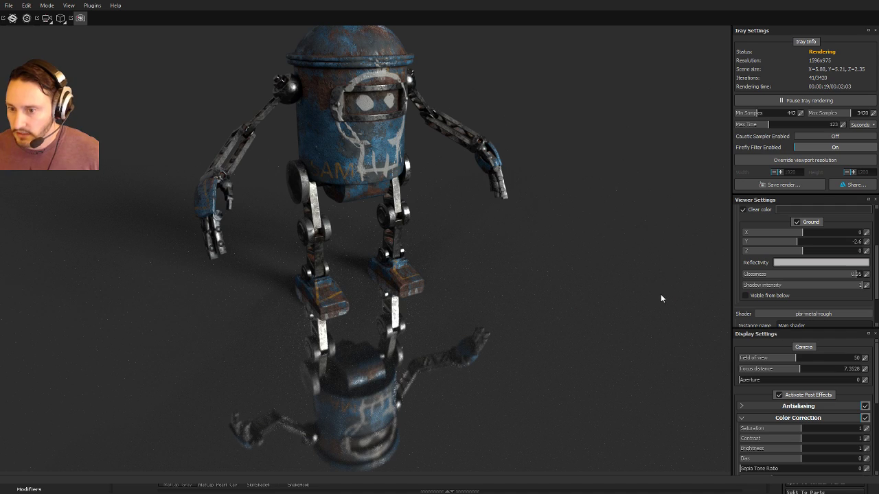
Step: Reframe the whole robot from the front and turn off the dome's clear color to show the studio environment
middle_click_drag(661, 295, 684, 389, "alt")
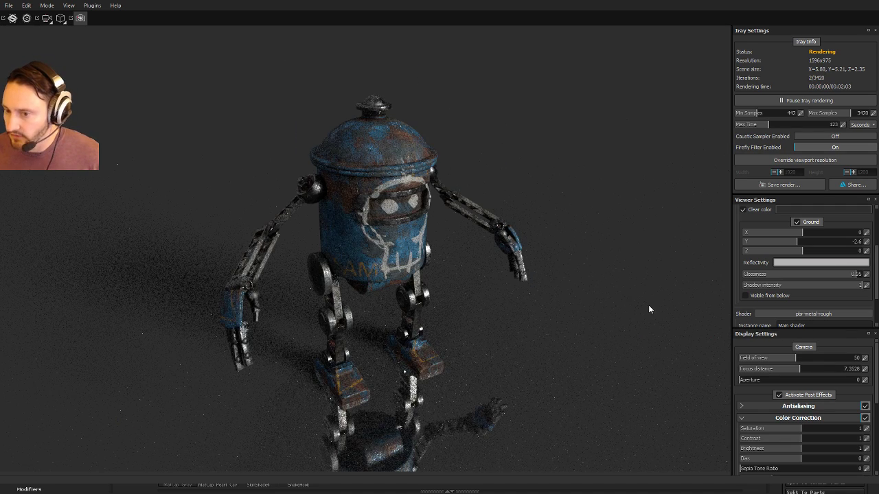
left_click_drag(648, 305, 610, 278, "alt")
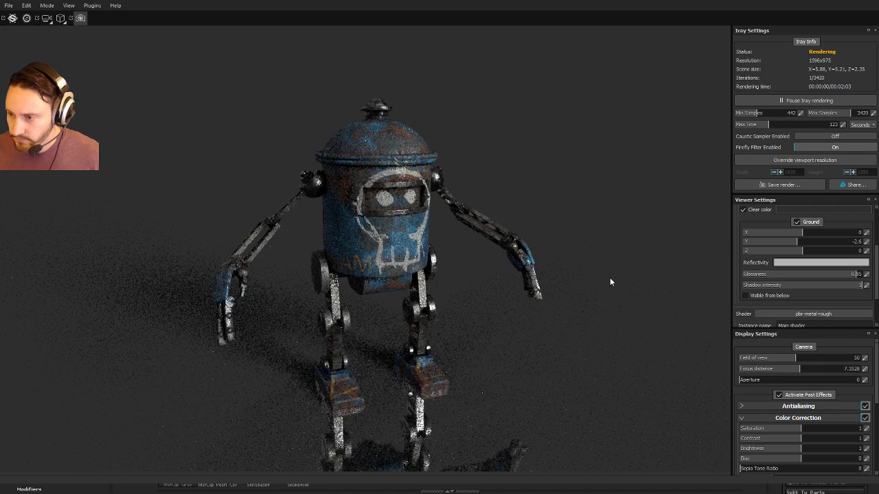
left_click(744, 210)
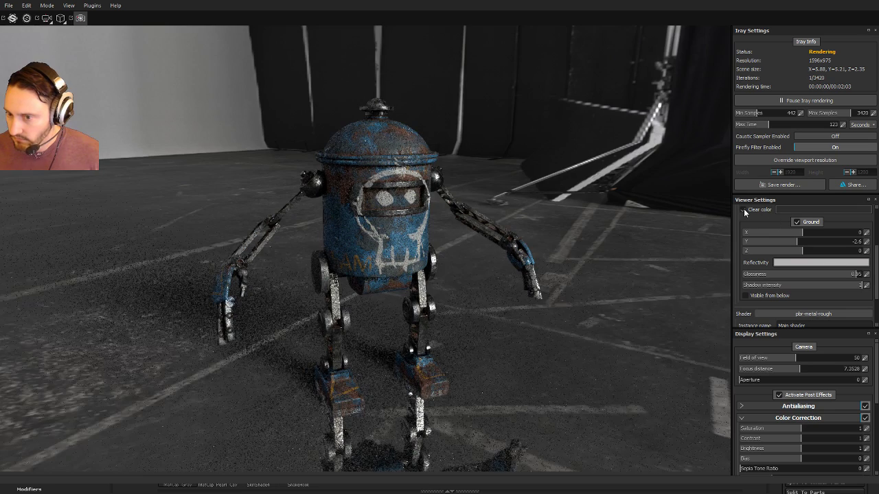
Step: Darken the ground's reflectivity color to near black and set its glossiness to 0.5
scroll(762, 307, "down", 2)
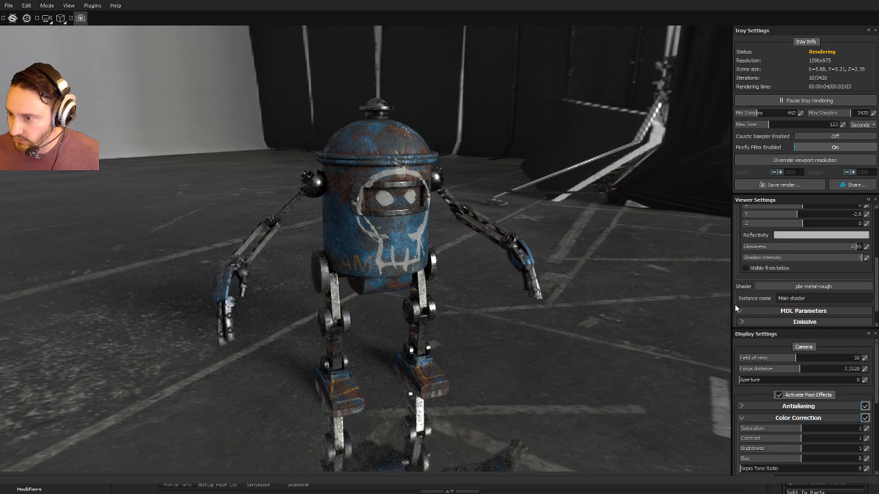
left_click(844, 234)
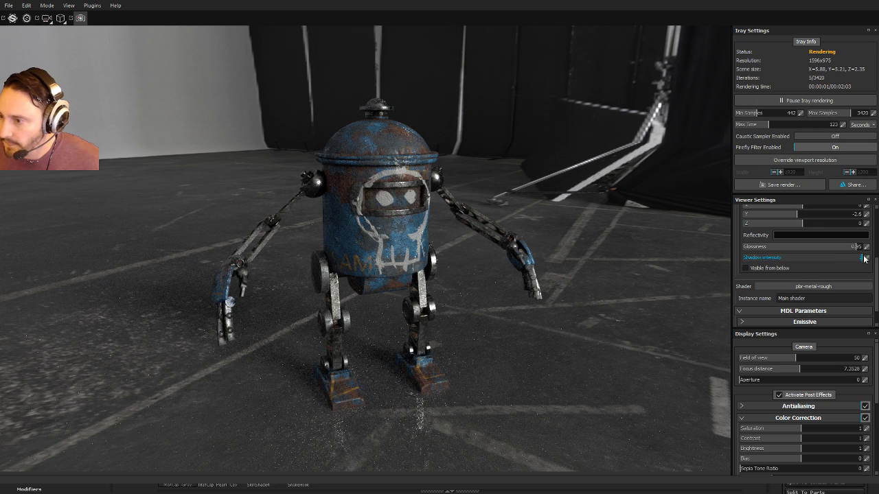
scroll(878, 276, "up", 3)
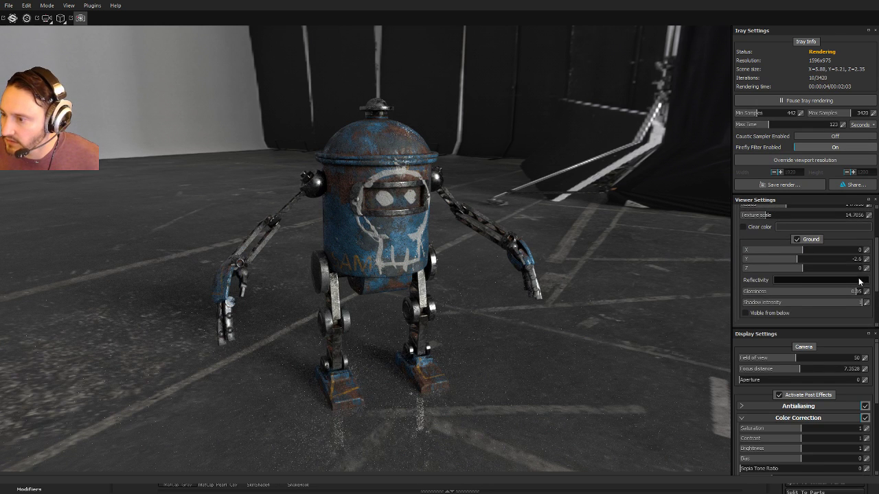
left_click(866, 291)
type("0.5")
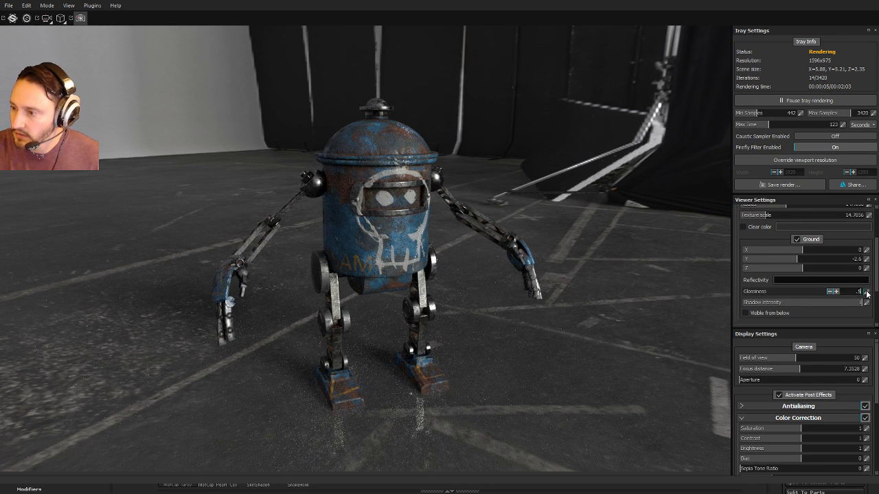
key("Return")
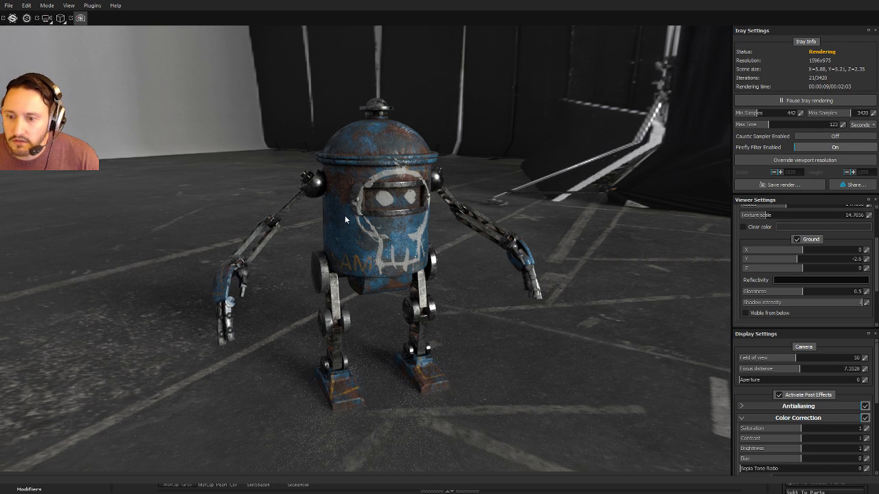
Step: Look through the post effect options, from color correction and DOF to vignette, lens distortion and the color profile
scroll(804, 348, "down", 4)
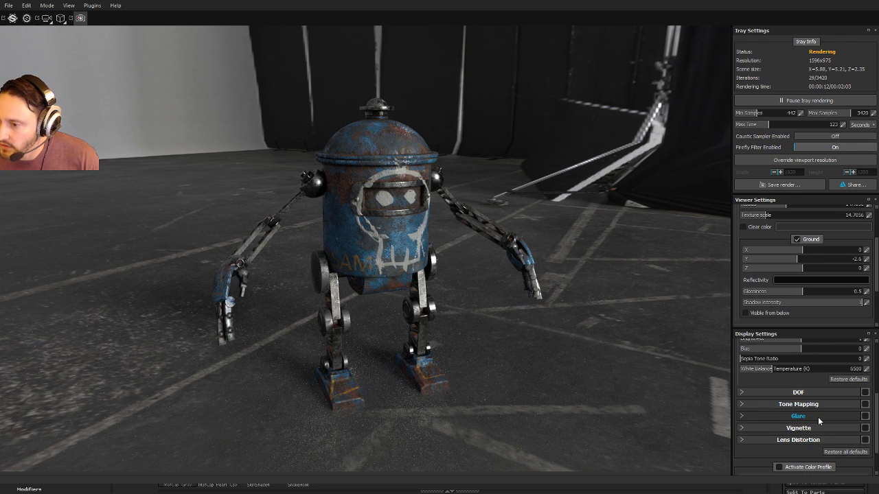
scroll(822, 439, "down", 2)
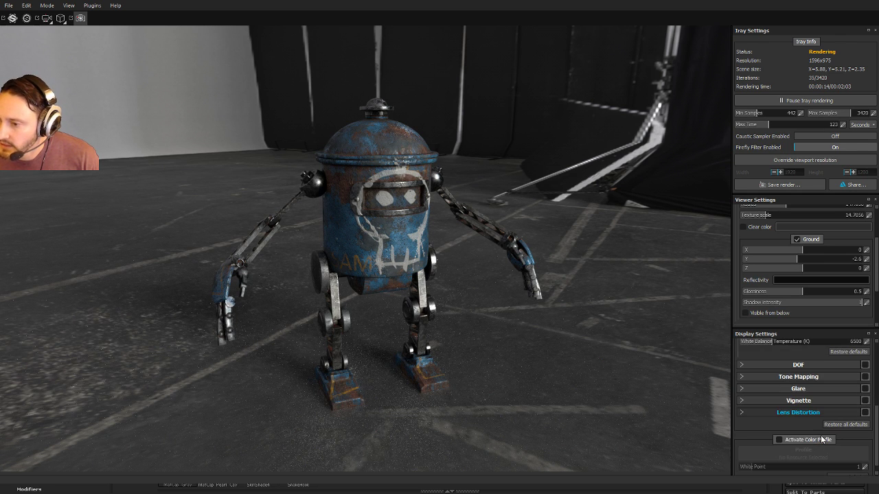
scroll(821, 439, "up", 5)
scroll(821, 440, "up", 1)
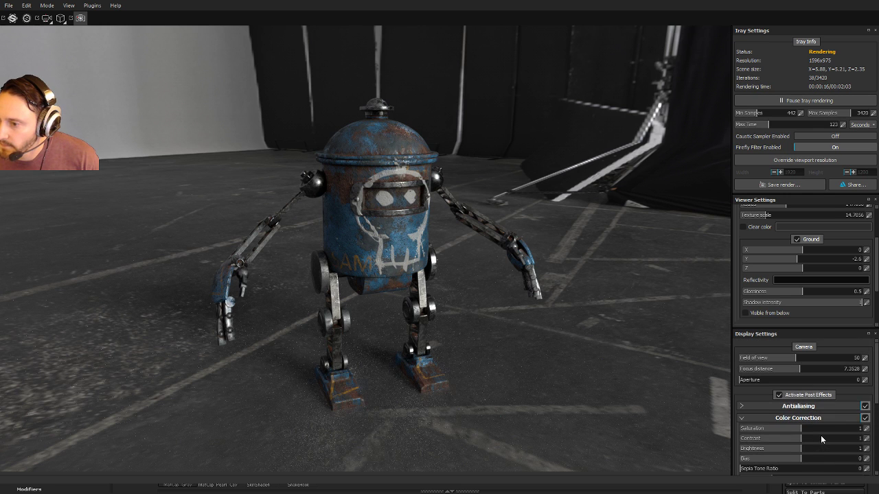
scroll(821, 435, "down", 5)
scroll(821, 435, "up", 5)
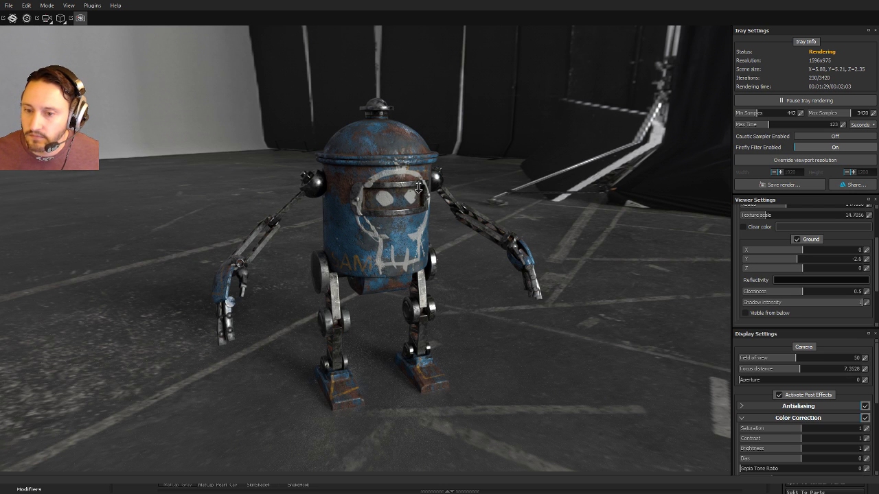
Step: Frame the robot closer from a raised three-quarter angle, with its lid, face and both arms in the render
scroll(419, 188, "up", 1)
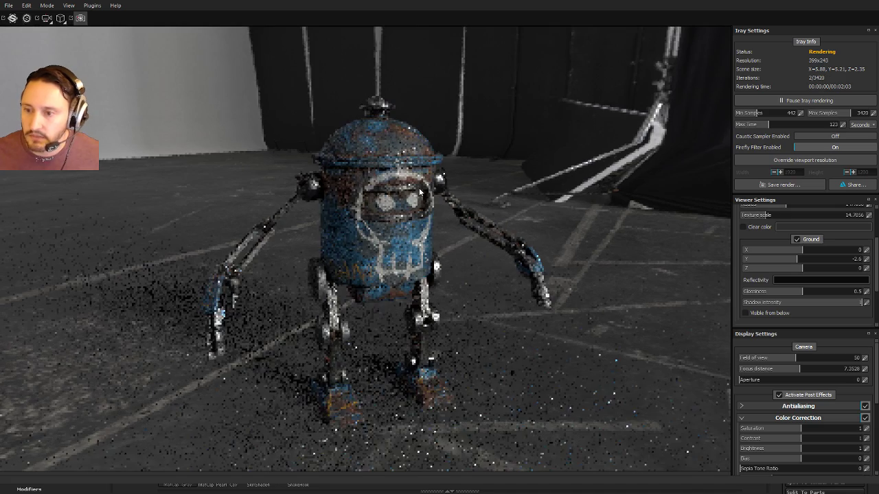
scroll(419, 187, "up", 1)
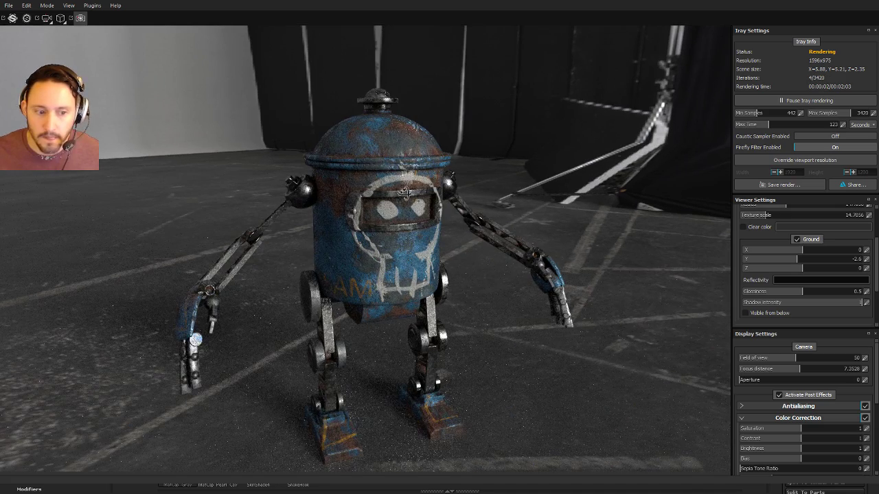
left_click_drag(420, 189, 434, 240, "alt")
key("ctrl+z")
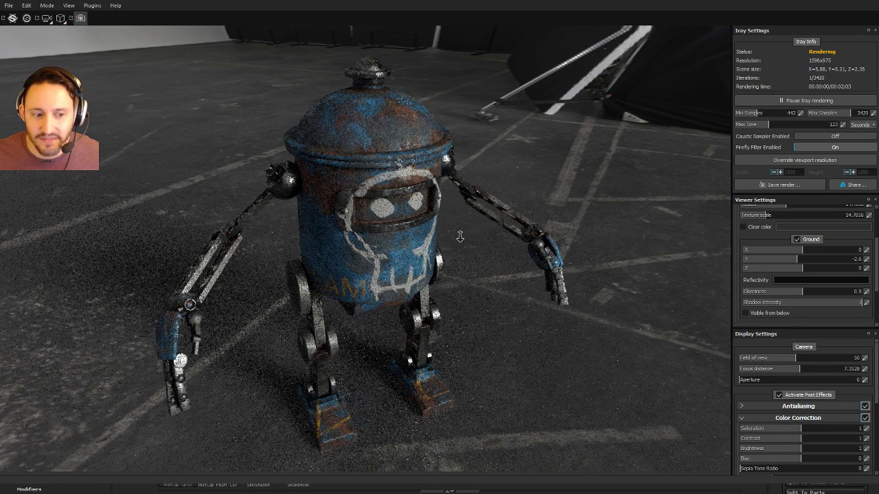
left_click_drag(484, 281, 492, 284, "alt")
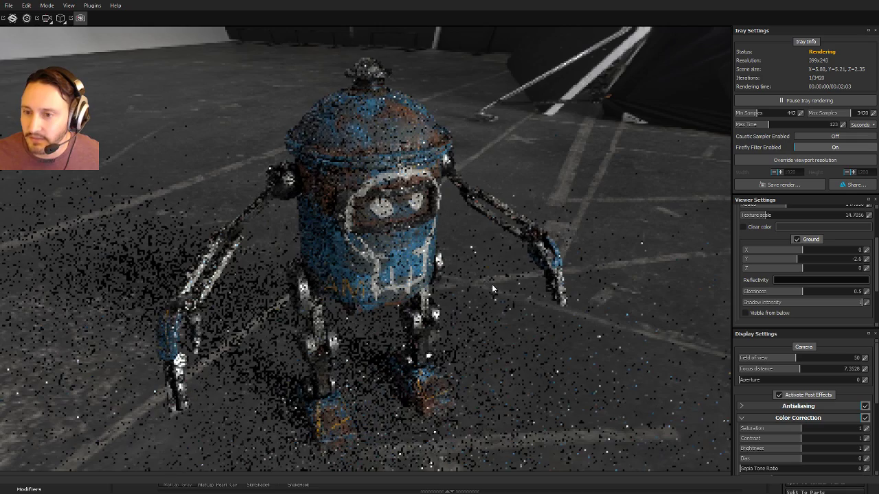
right_click_drag(521, 262, 496, 228, "alt")
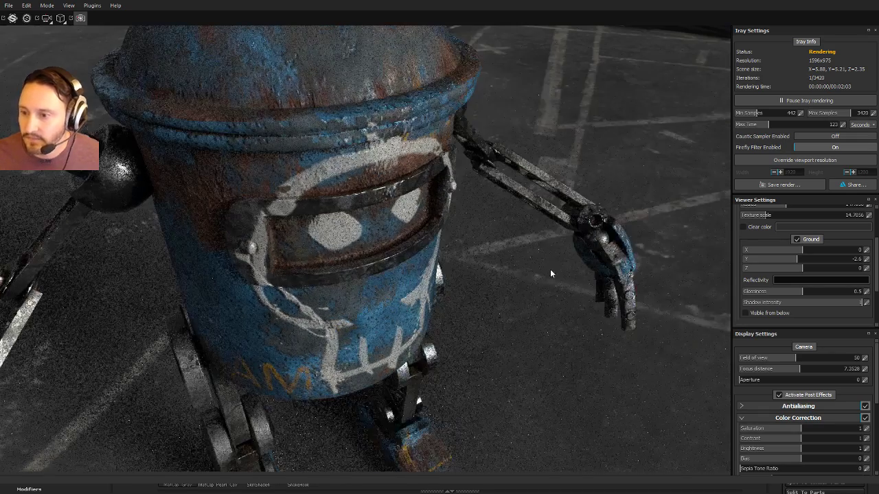
left_click_drag(574, 272, 482, 234, "alt")
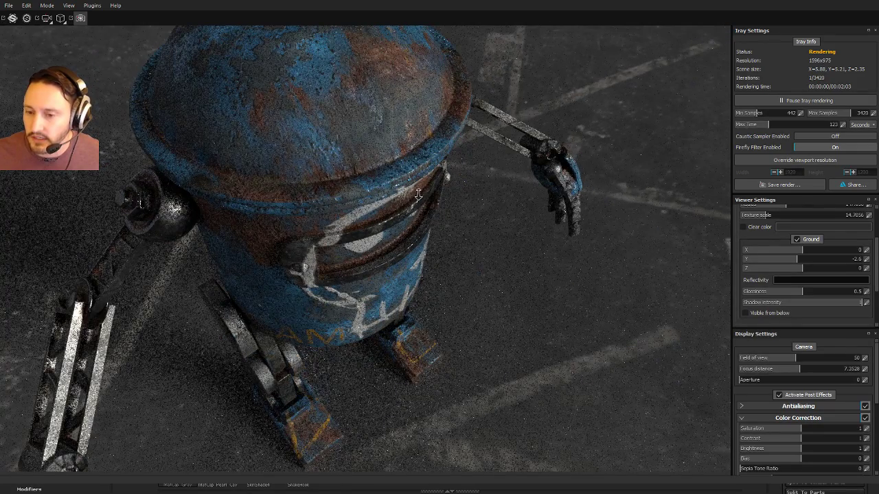
left_click_drag(410, 206, 377, 198, "alt")
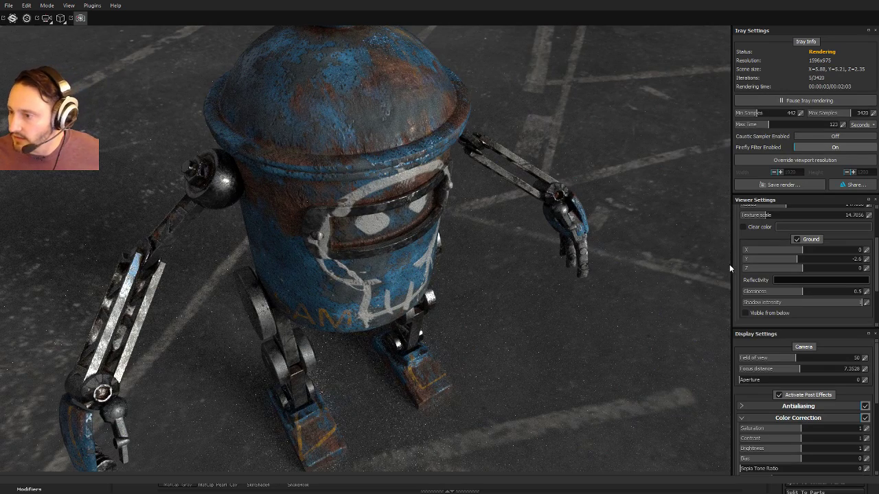
Step: Focus the camera on the front rim of the robot's lid and set the aperture to 0.03 for depth of field
scroll(877, 275, "up", 3)
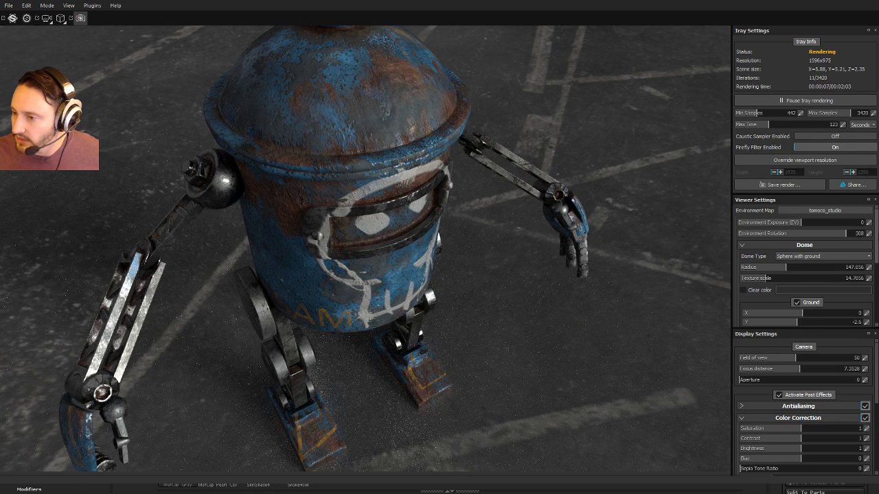
scroll(803, 268, "down", 5)
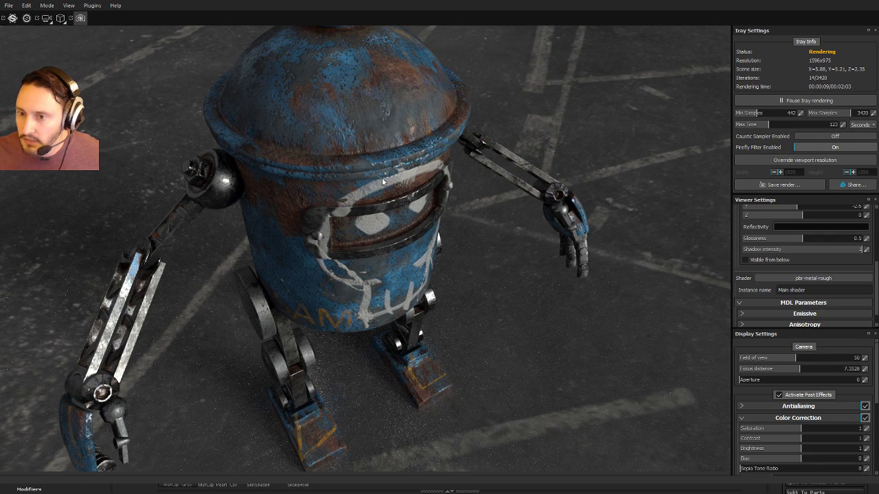
middle_click(369, 163, "ctrl")
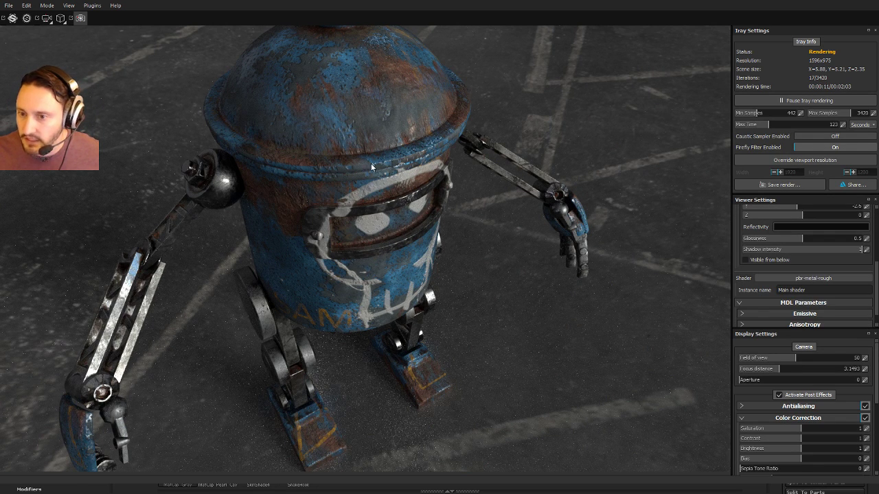
left_click(788, 379)
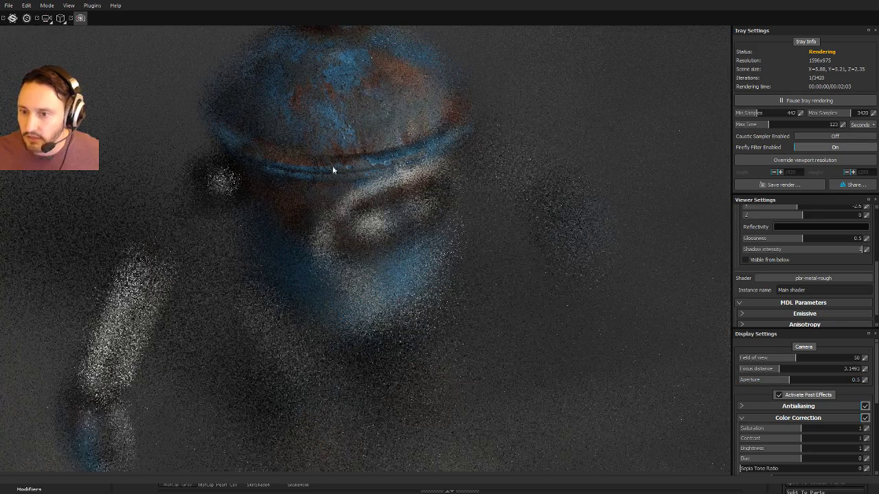
left_click(764, 381)
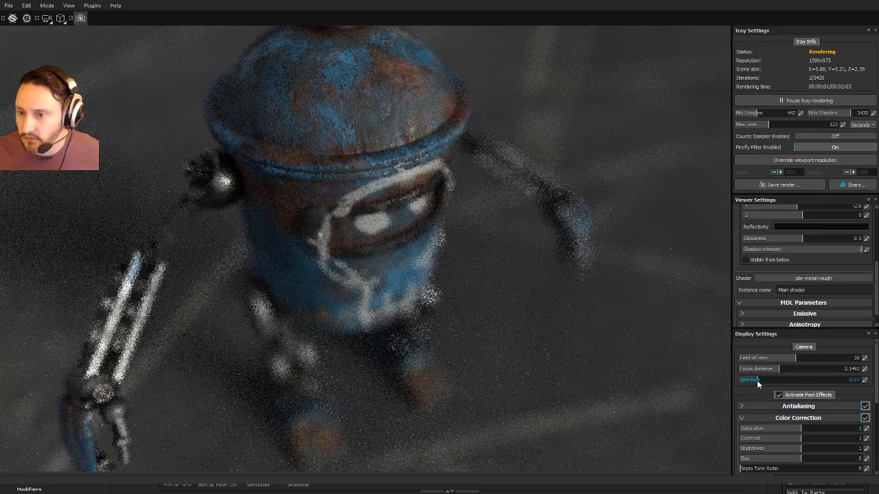
left_click(757, 381)
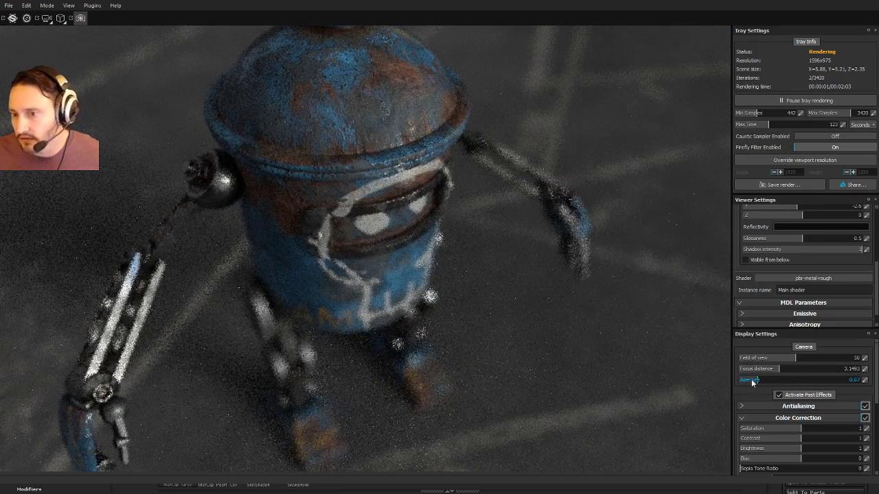
left_click(752, 382)
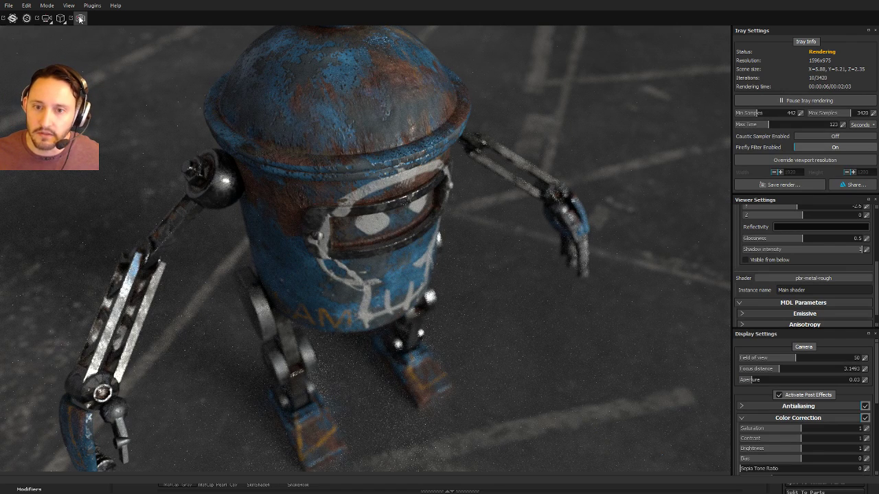
Step: Return to painting mode with the whole robot framed from the front, and save the project
key("F9")
left_click_drag(366, 258, 275, 171, "alt")
right_click_drag(289, 206, 446, 223, "shift")
scroll(385, 221, "down", 3)
left_click_drag(330, 216, 384, 234, "alt")
right_click_drag(384, 235, 408, 240, "shift")
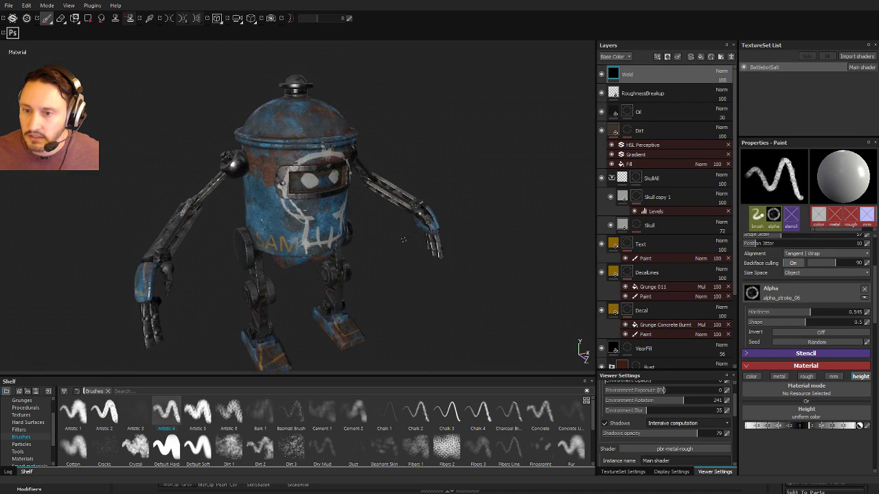
left_click_drag(408, 239, 397, 211, "alt")
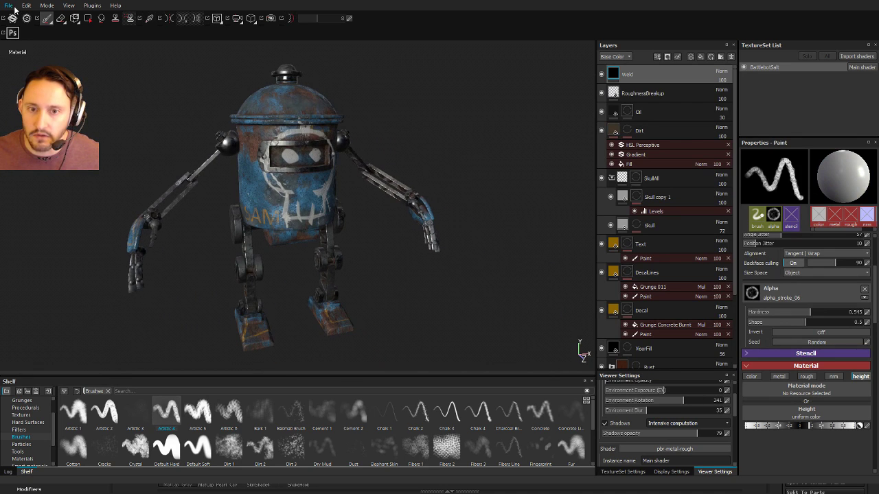
key("ctrl+s")
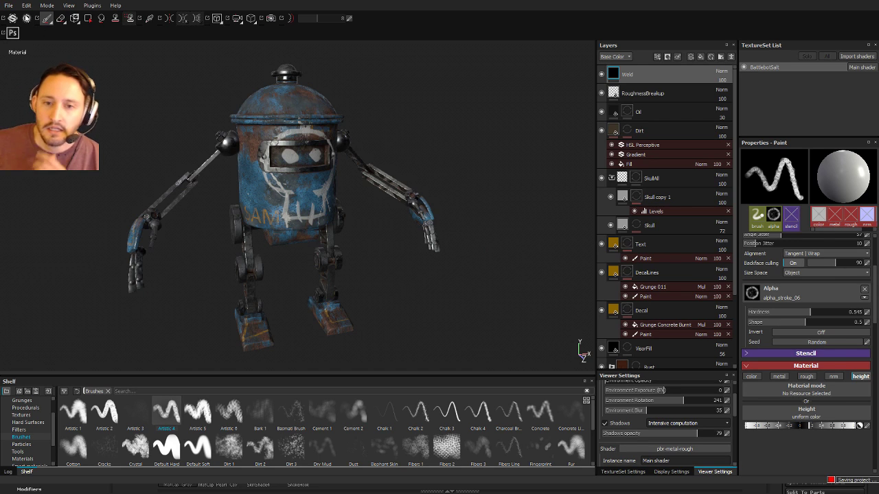